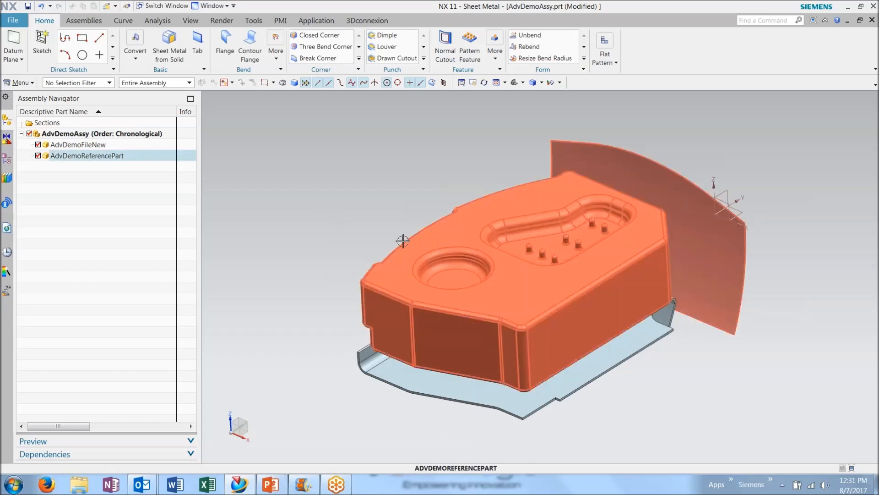
Step: Make the AdvDemoFileNew component the work part in the assembly
right_click(96, 149)
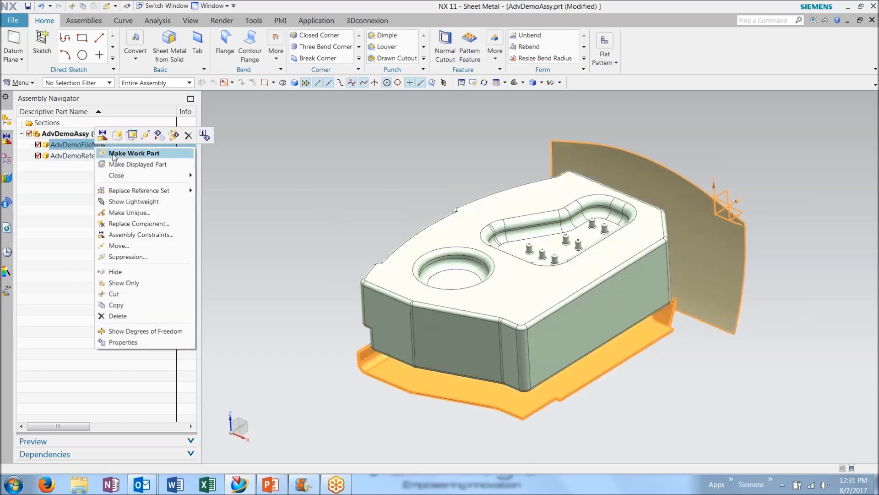
left_click(132, 151)
middle_click_drag(265, 251, 283, 261)
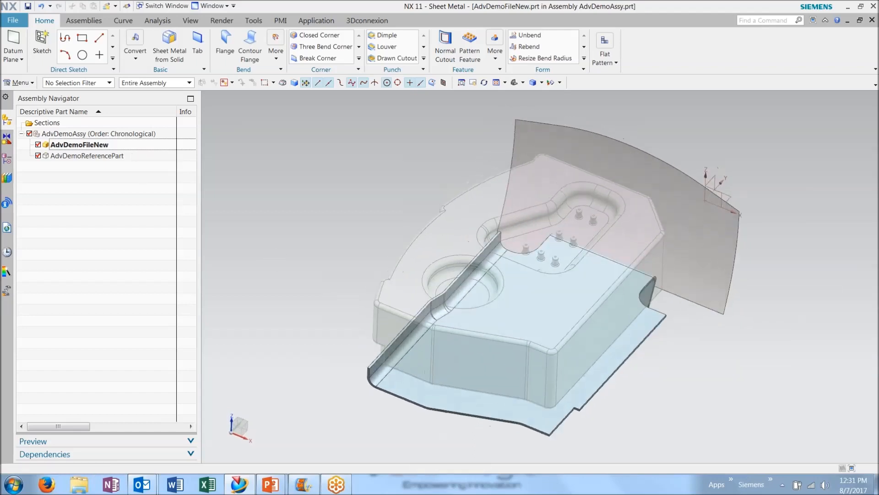
Step: Set the offset of the "lowerbase" datum plane to 40 mm in the model history
left_click(12, 158)
middle_click_drag(325, 222, 295, 205)
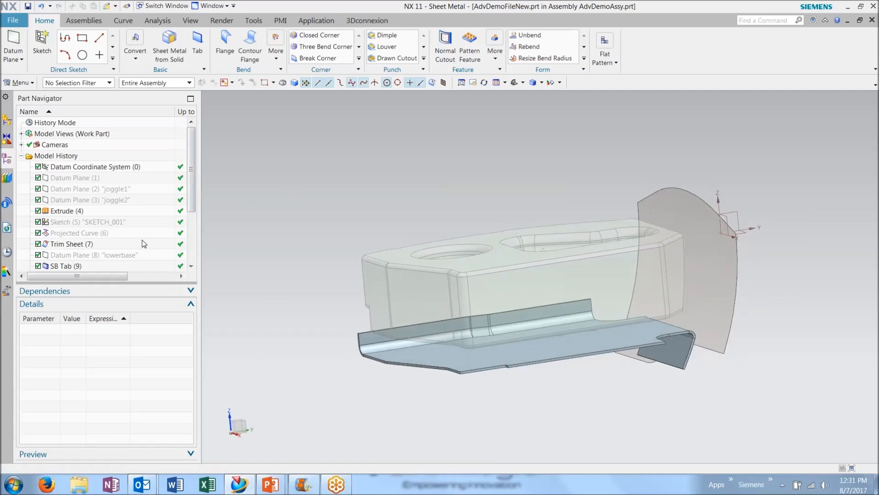
left_click(111, 257)
double_click(116, 329)
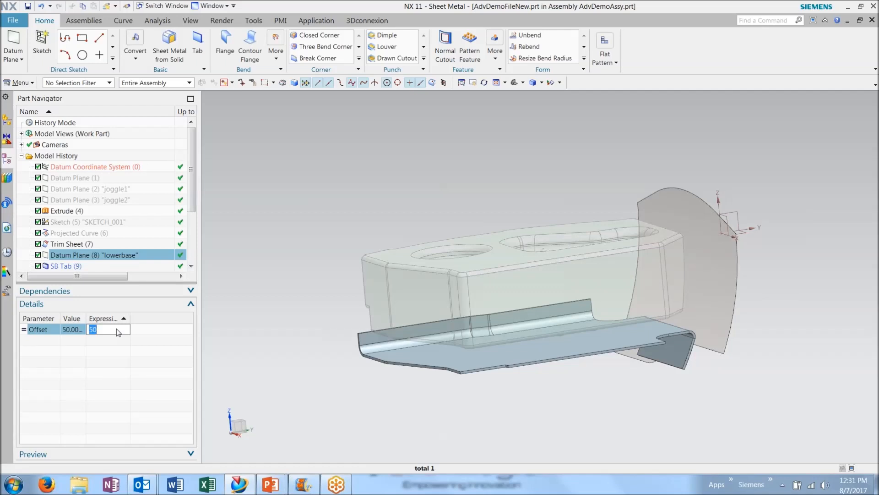
key("Return")
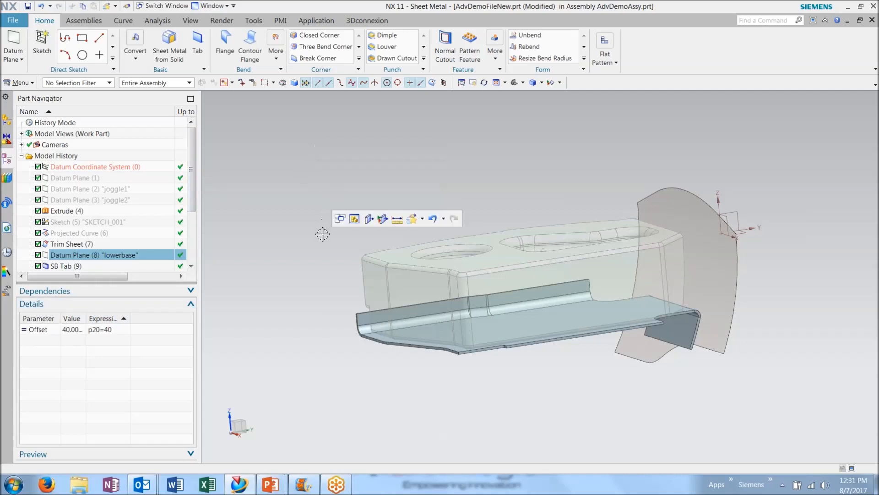
Step: Create a 3 mm deep dimple from SKETCH_004:Dimple on the lower panel, with Inside depth reference and Material Outside side walls
middle_click_drag(497, 394, 559, 320)
left_click(386, 37)
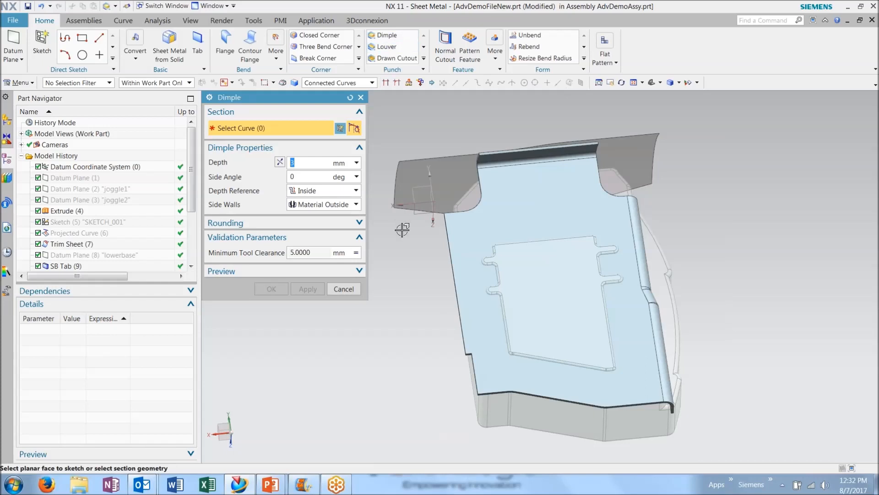
mouse_move(425, 338)
middle_mouse_down()
mouse_move(435, 323)
mouse_move(428, 328)
middle_mouse_up()
left_click_drag(196, 198, 194, 248)
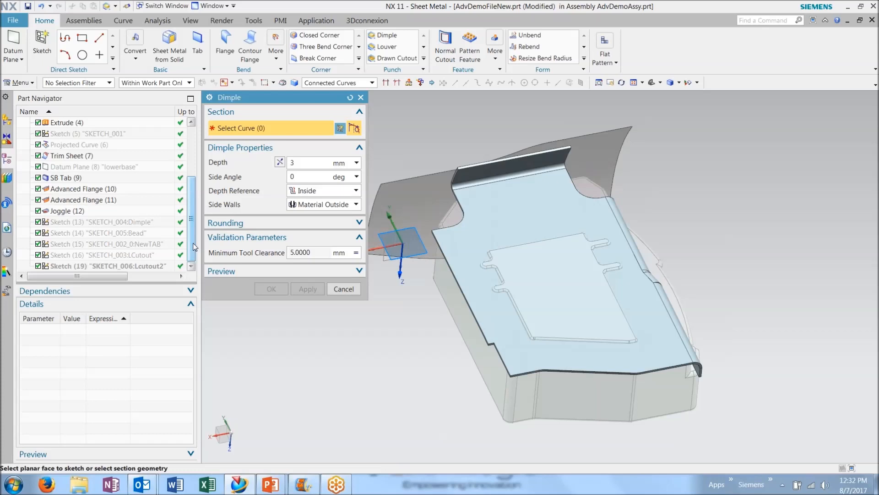
left_click(127, 223)
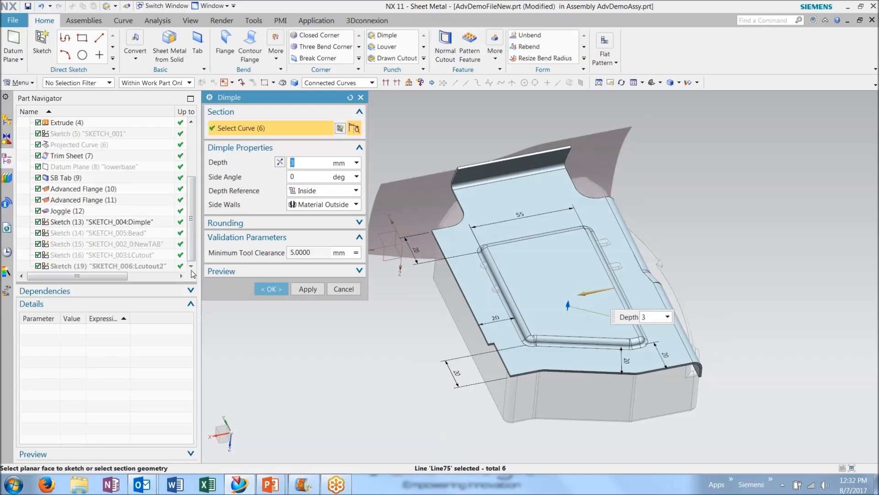
mouse_move(778, 378)
middle_mouse_down()
mouse_move(804, 388)
mouse_move(785, 391)
middle_mouse_up()
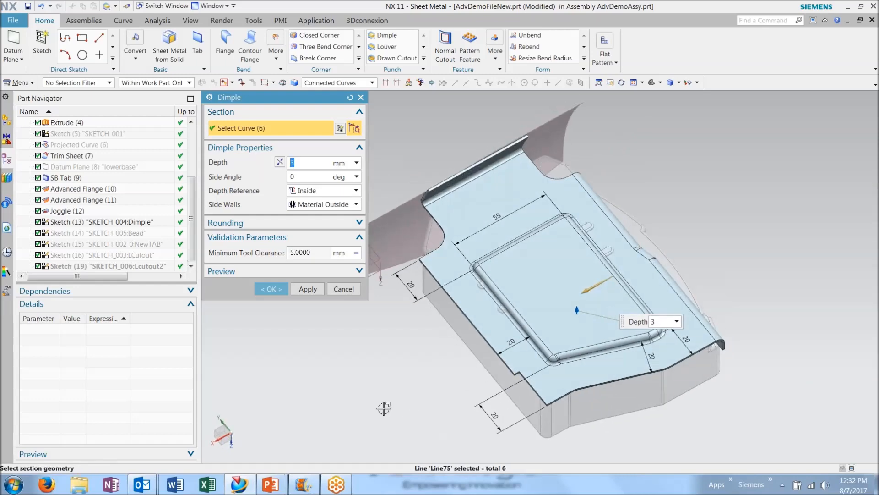
scroll(716, 280, "up", 2)
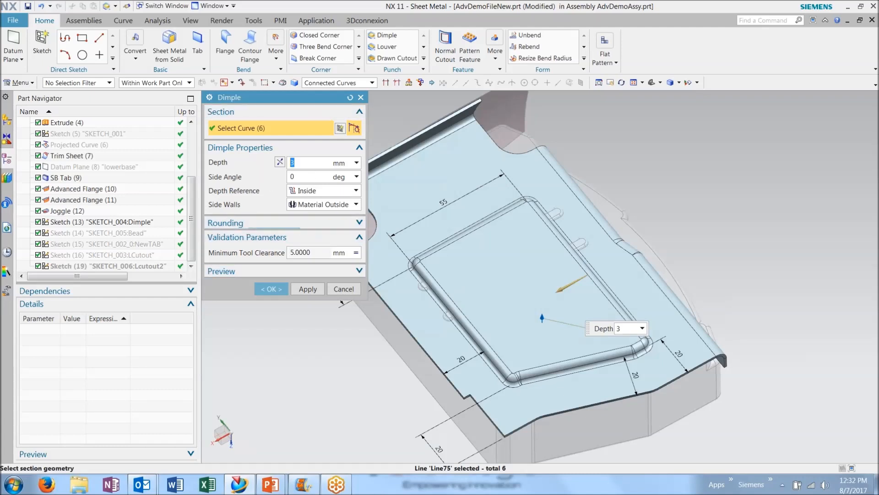
left_click(340, 192)
left_click(339, 198)
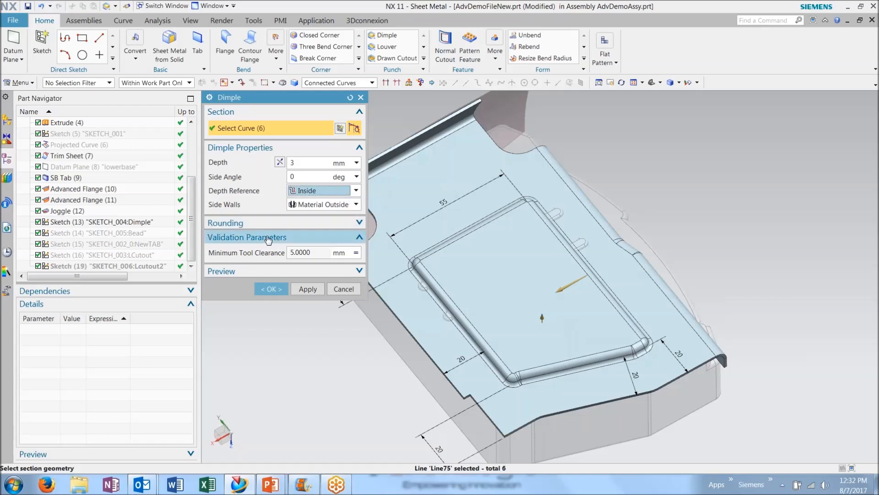
left_click(271, 289)
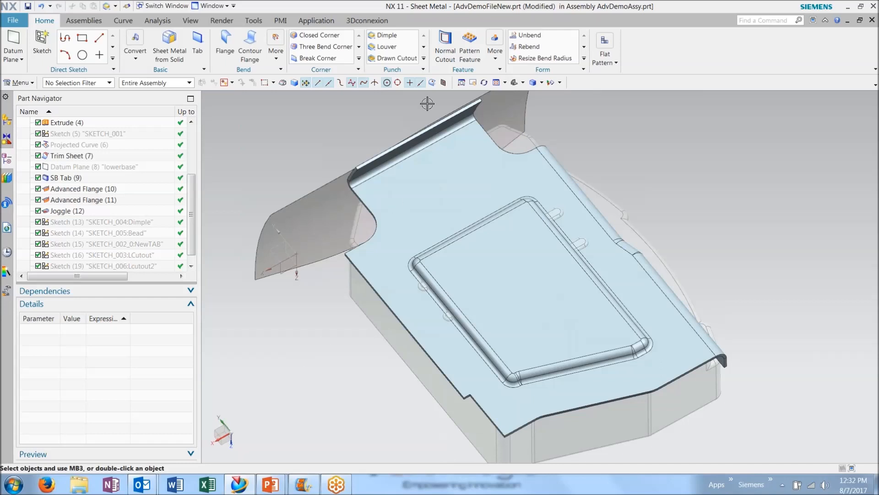
Step: Start a circular Bead with Formed ends from the SKETCH_005:Bead curves and reverse its direction
left_click(424, 58)
left_click(383, 122)
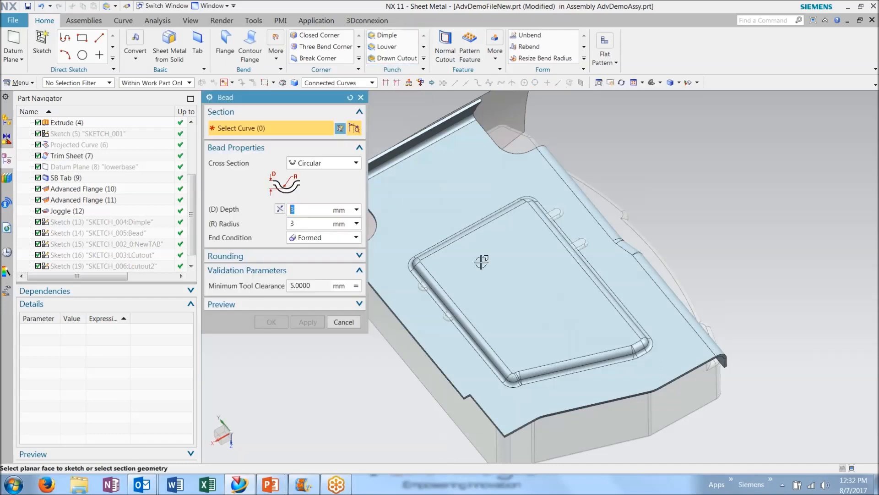
middle_click_drag(346, 396, 381, 407)
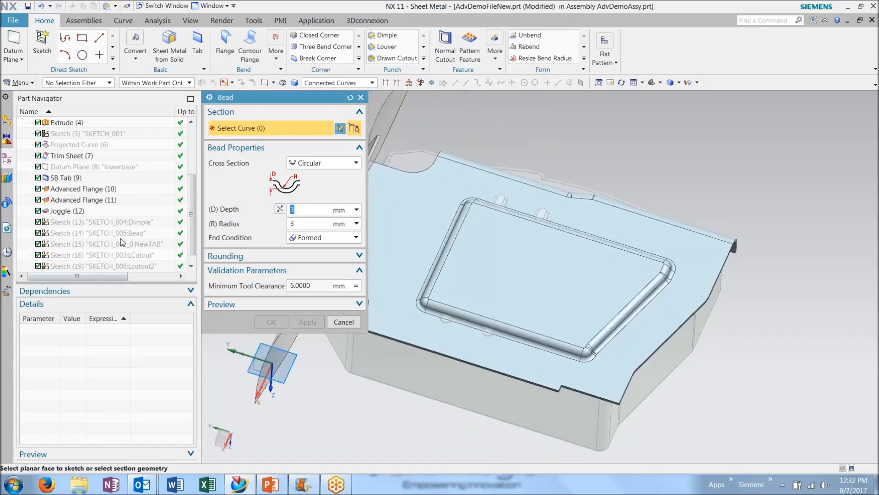
left_click(412, 368)
double_click(516, 278)
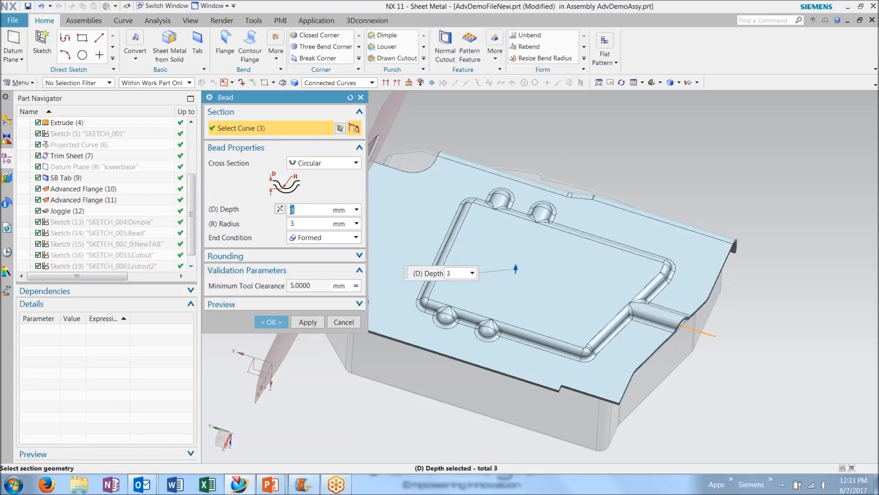
Step: Try a depth and radius of 2 mm for the bead
key("Tab")
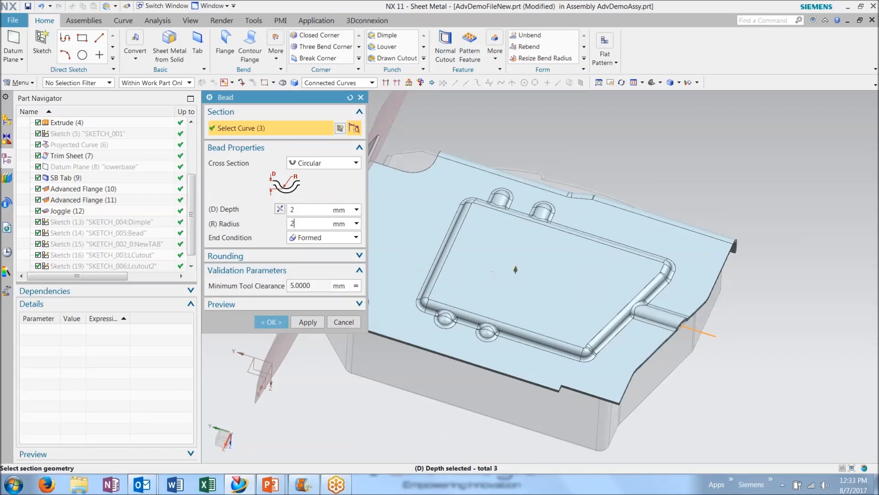
type("2")
key("Tab")
Step: Try a depth and radius of 4 mm for the bead and inspect the preview from the side
middle_click_drag(421, 400, 398, 326)
double_click(301, 208)
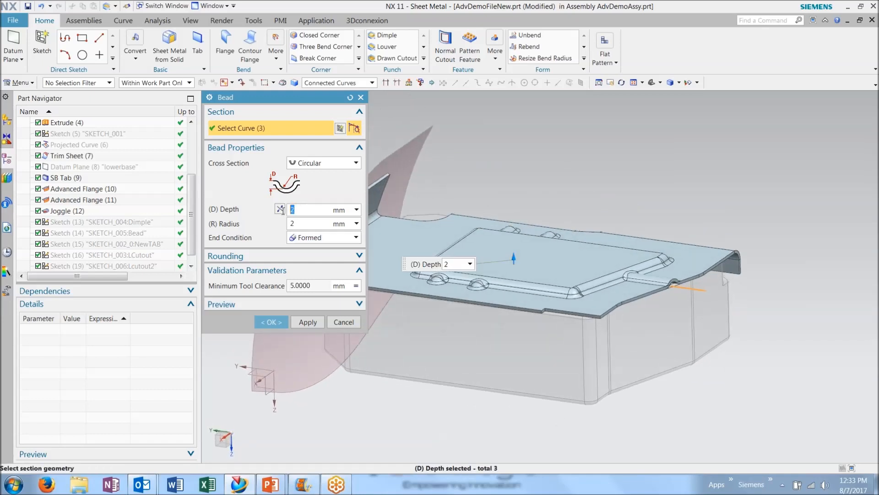
type("4")
key("Tab")
type("4")
key("Tab")
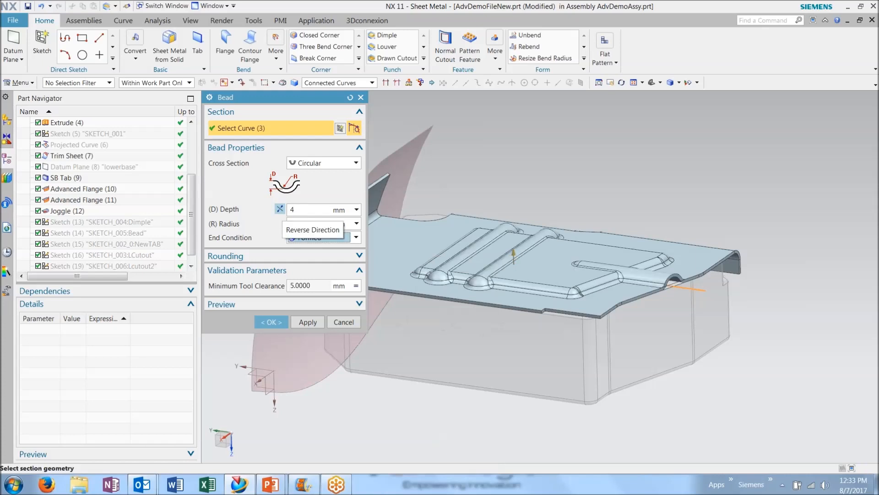
scroll(467, 248, "up", 1)
scroll(467, 247, "up", 1)
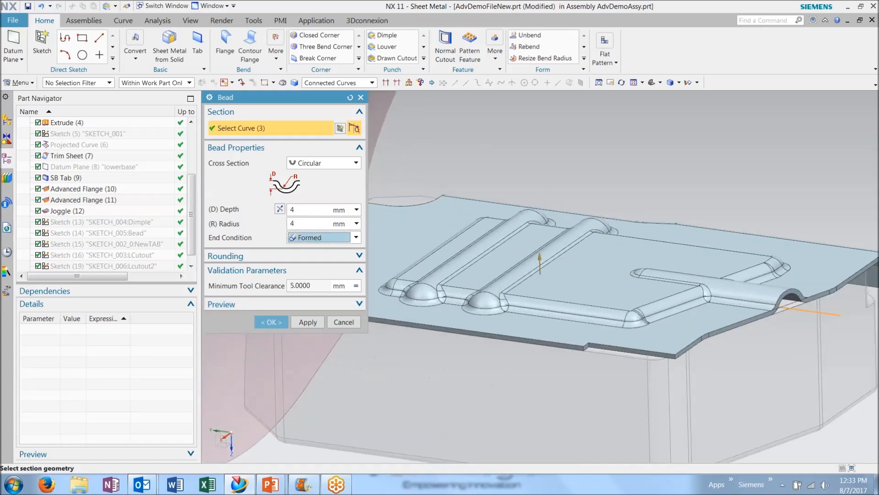
Step: Set the bead's depth and radius to 3 mm and create the bead
double_click(290, 209)
type("3")
key("Tab")
type("3")
key("Tab")
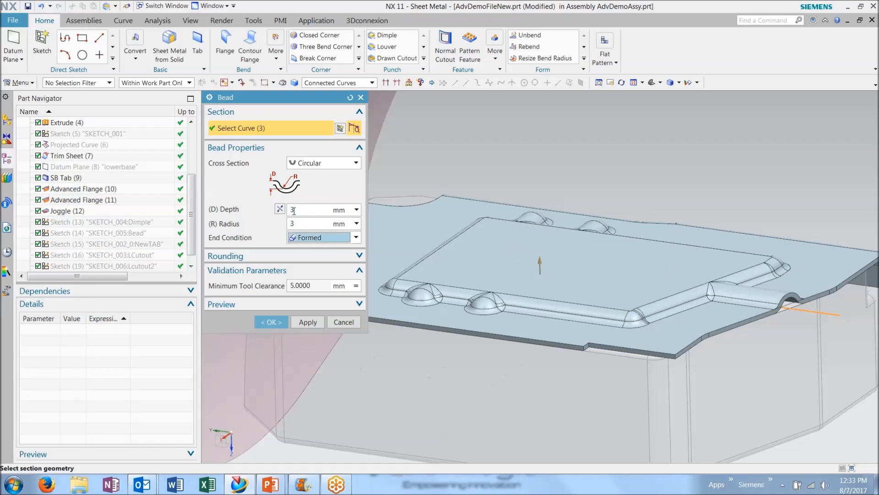
middle_click_drag(609, 168, 606, 184)
mouse_move(649, 151)
middle_mouse_down()
mouse_move(644, 143)
mouse_move(633, 154)
middle_mouse_up()
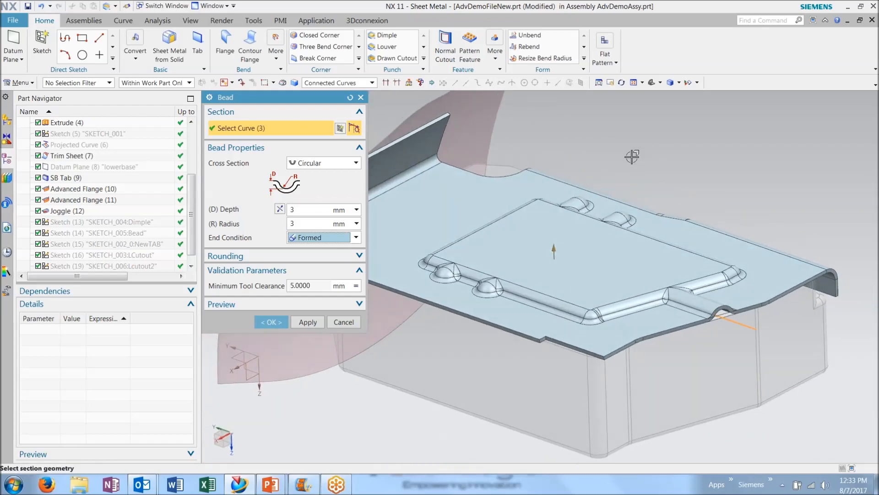
left_click(272, 322)
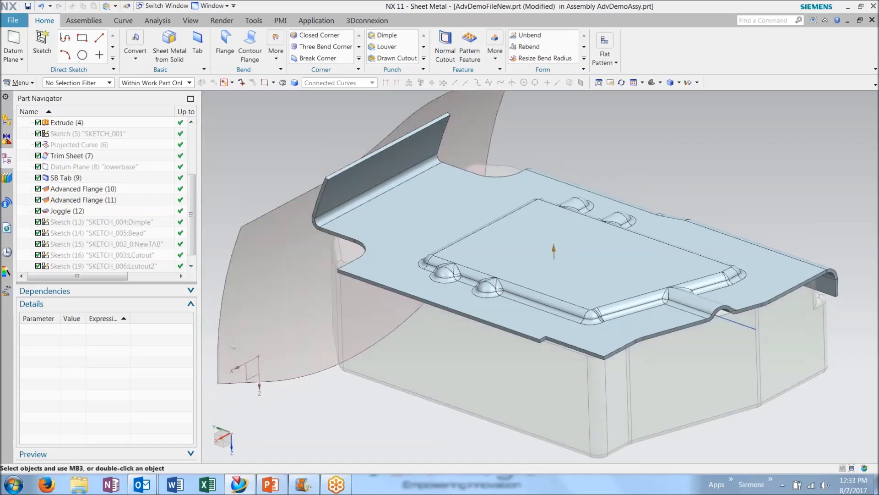
Step: Create a Base tab 1.2 mm thick above the existing panel from the SKETCH_002_0:NewTAB profile
scroll(410, 374, "down", 1)
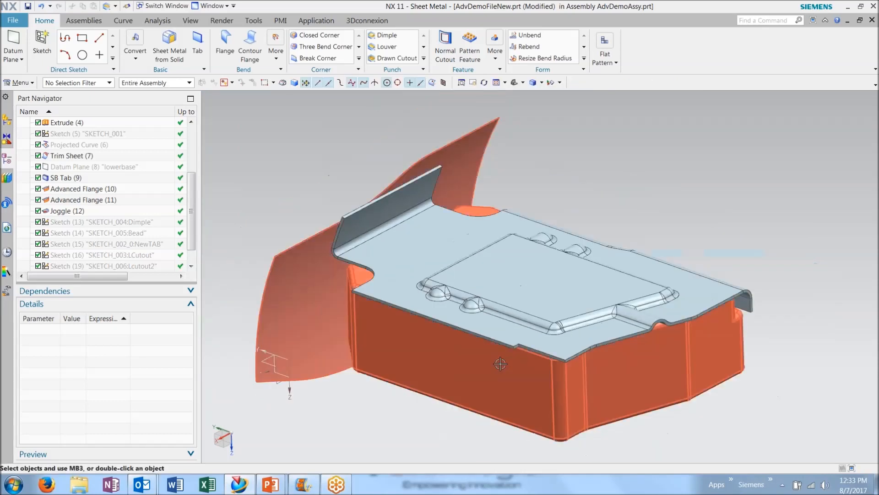
middle_click_drag(675, 223, 711, 125)
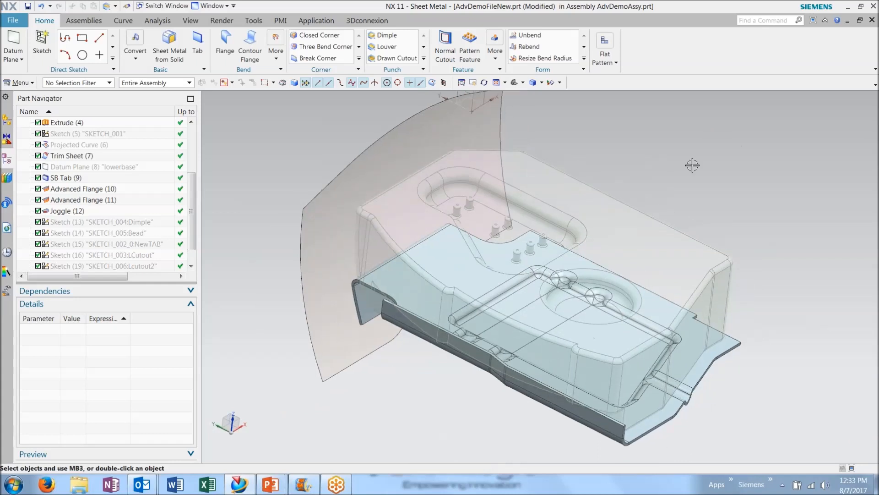
middle_click_drag(692, 195, 686, 197)
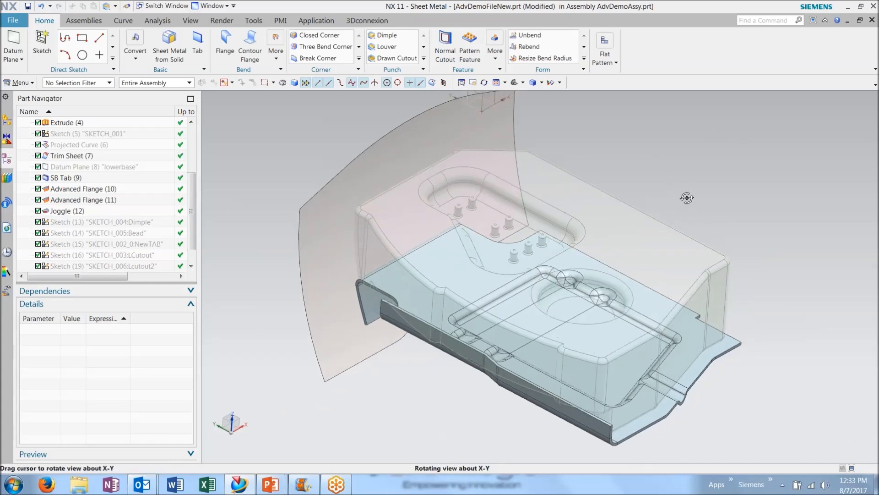
left_click(200, 41)
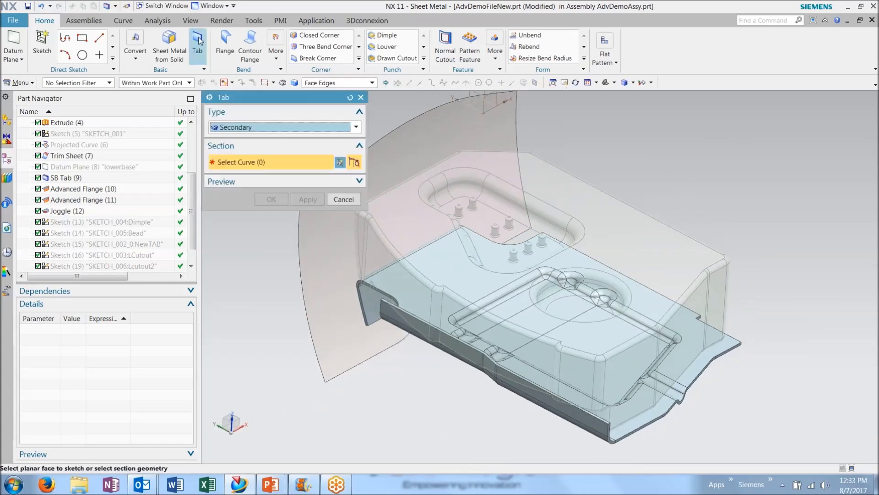
left_click(268, 128)
left_click(267, 140)
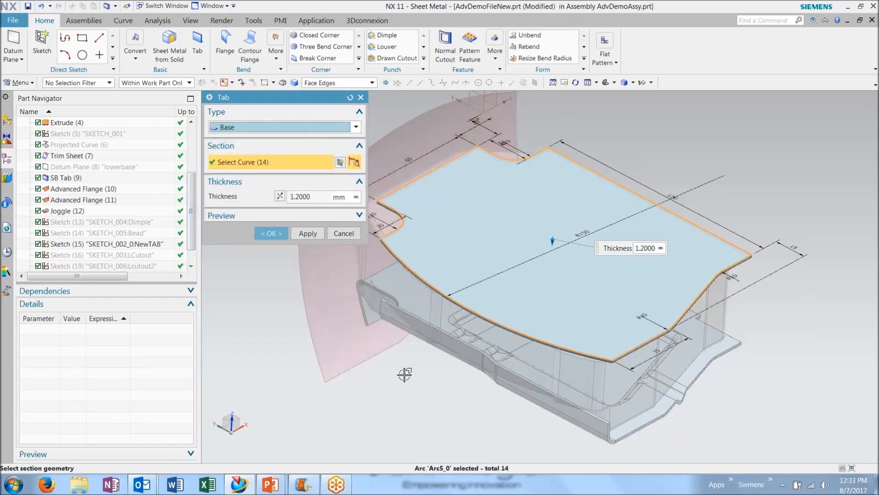
left_click(271, 233)
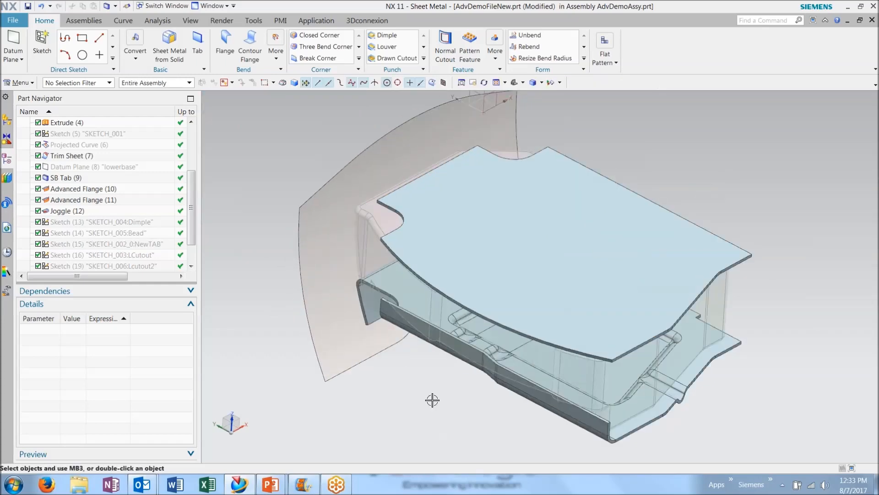
Step: Start an Advanced Flange of type By Value on the long curved edge of the new upper tab
middle_click_drag(432, 400, 420, 381)
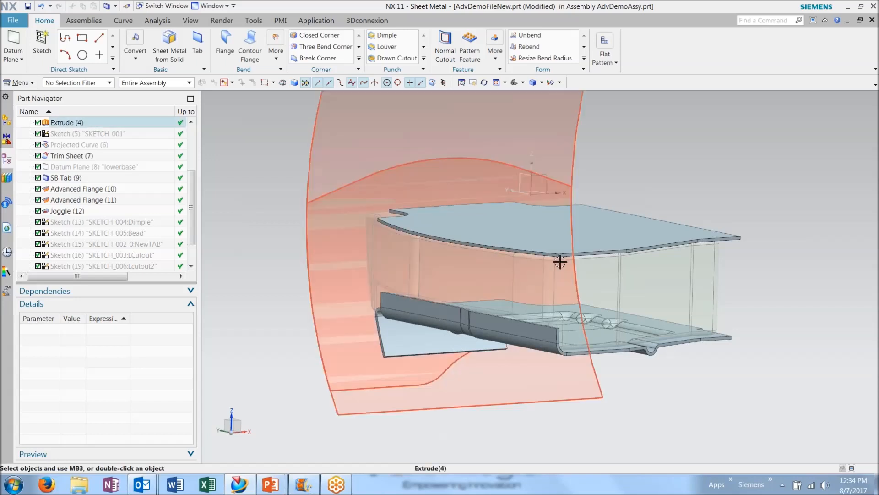
left_click(274, 51)
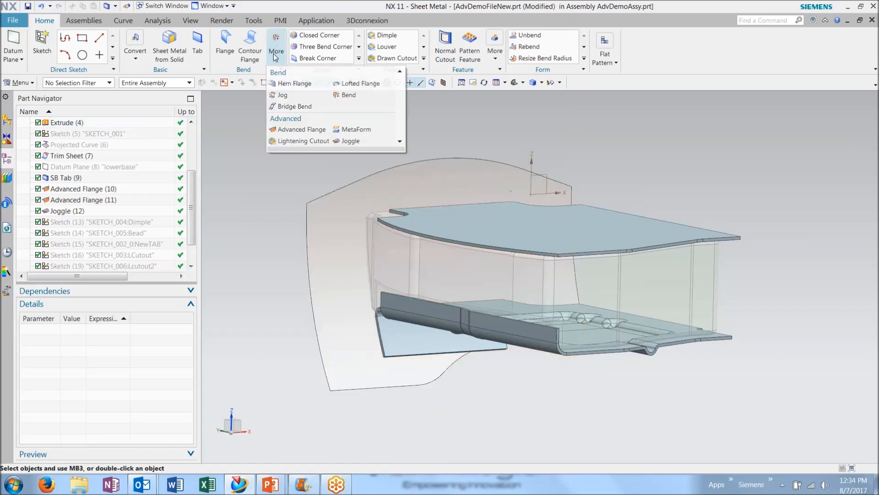
left_click(282, 129)
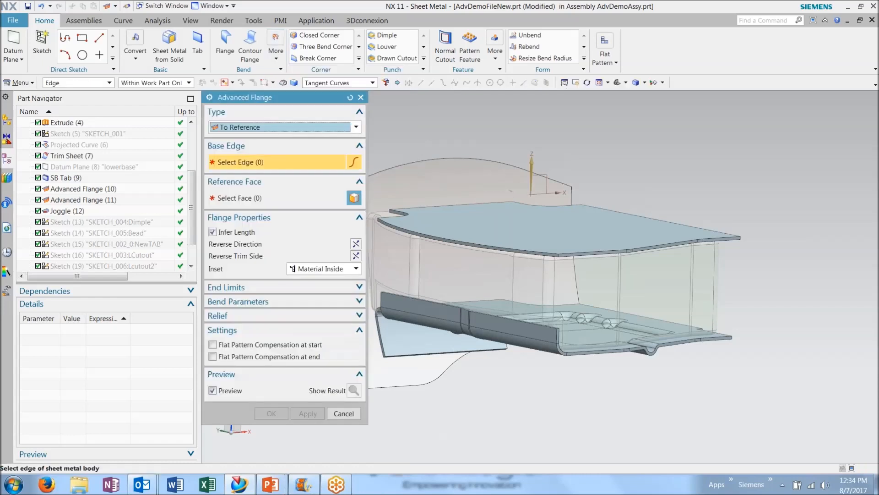
left_click(281, 128)
left_click(281, 137)
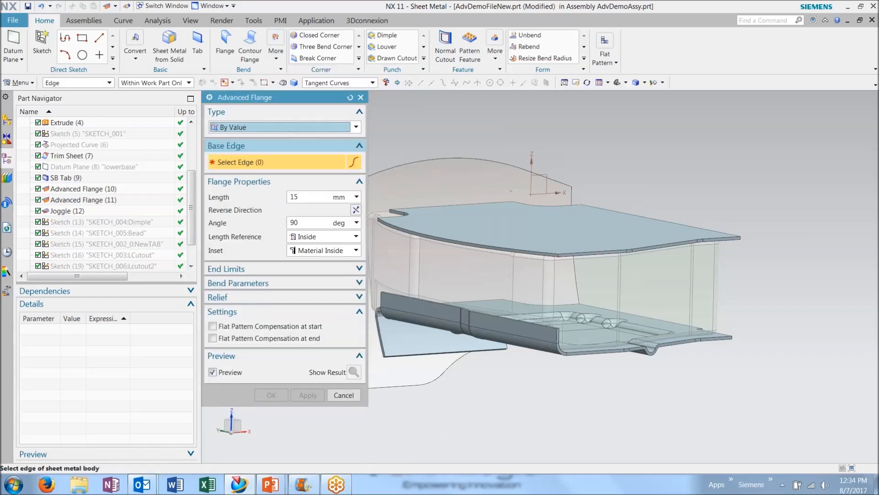
left_click(408, 225)
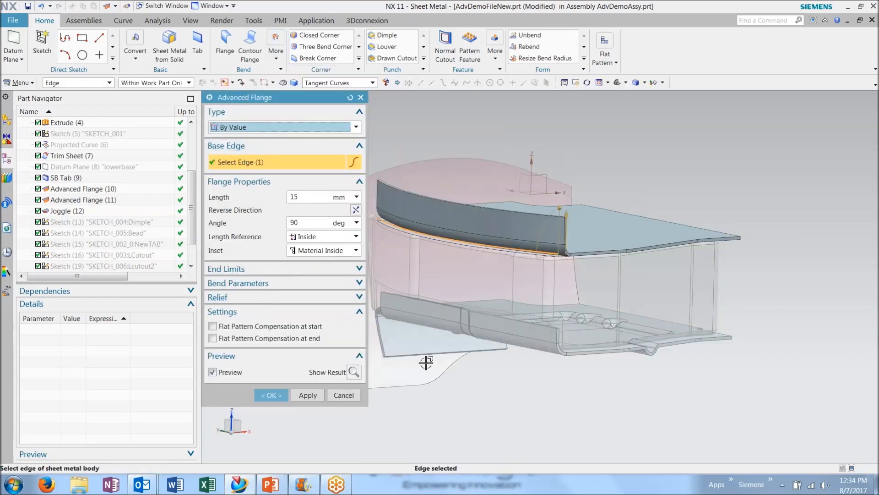
Step: Flip the flange to point down toward the lower panel and set its angle to 90 degrees
double_click(567, 214)
middle_click_drag(508, 381, 502, 382)
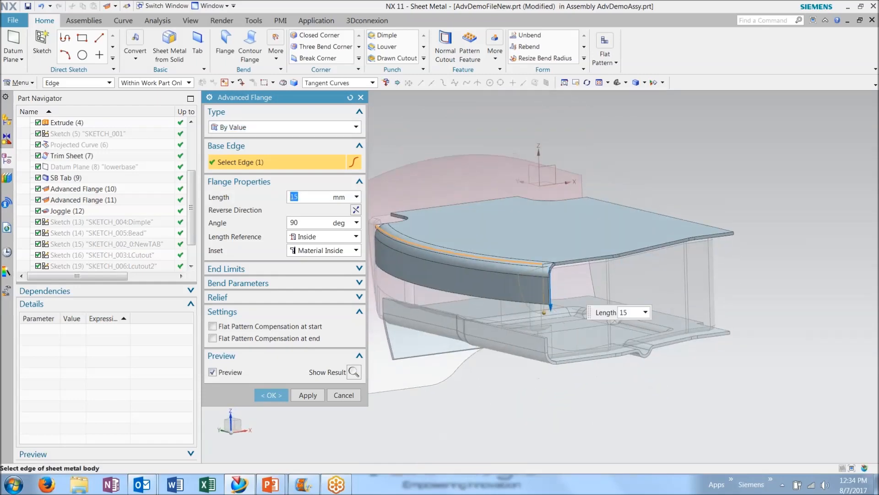
mouse_move(551, 306)
left_mouse_down()
mouse_move(534, 310)
mouse_move(526, 291)
mouse_move(526, 322)
mouse_move(546, 323)
mouse_move(537, 312)
left_mouse_up()
type("90")
key("Tab")
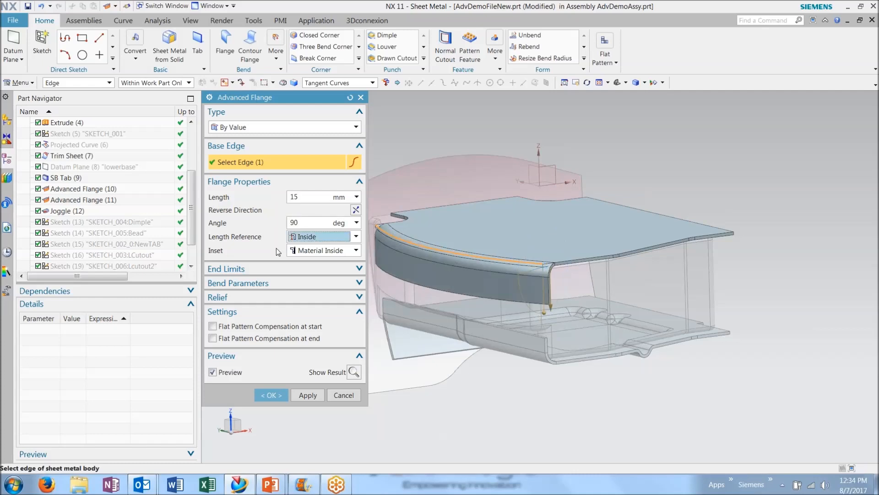
Step: Check the flange's length reference options and try flat pattern compensation at its start and end
left_click(332, 238)
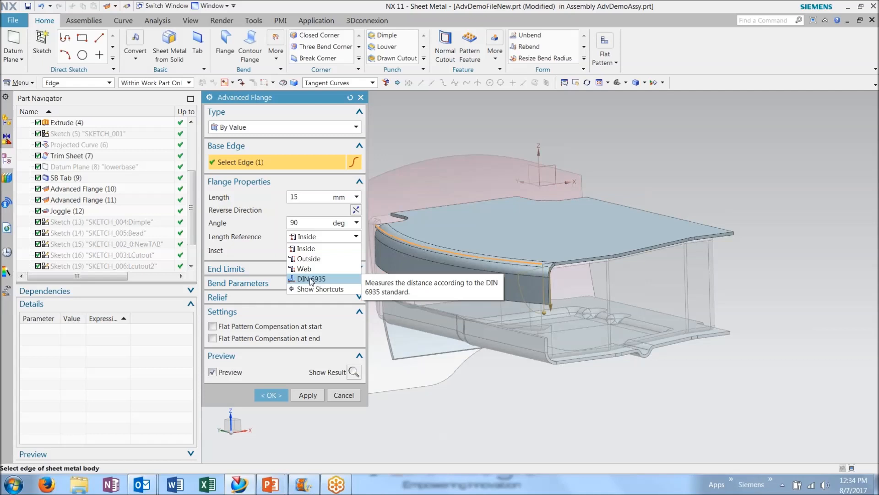
left_click(330, 241)
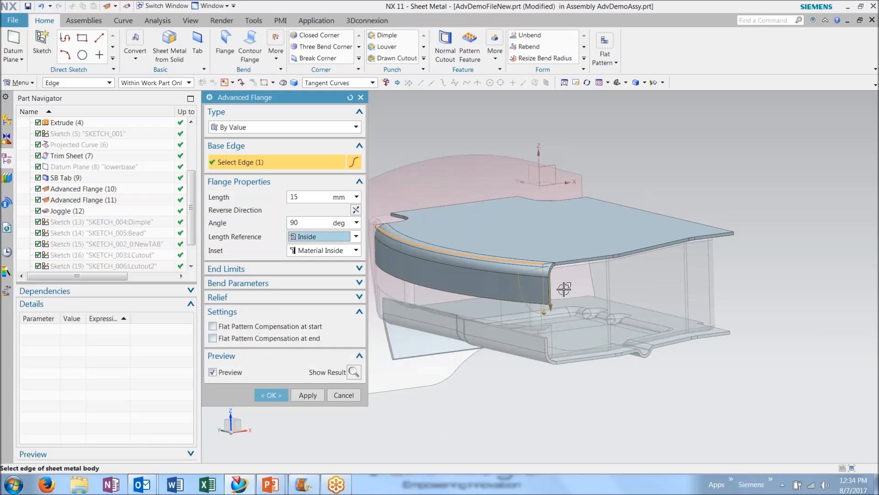
left_click(213, 326)
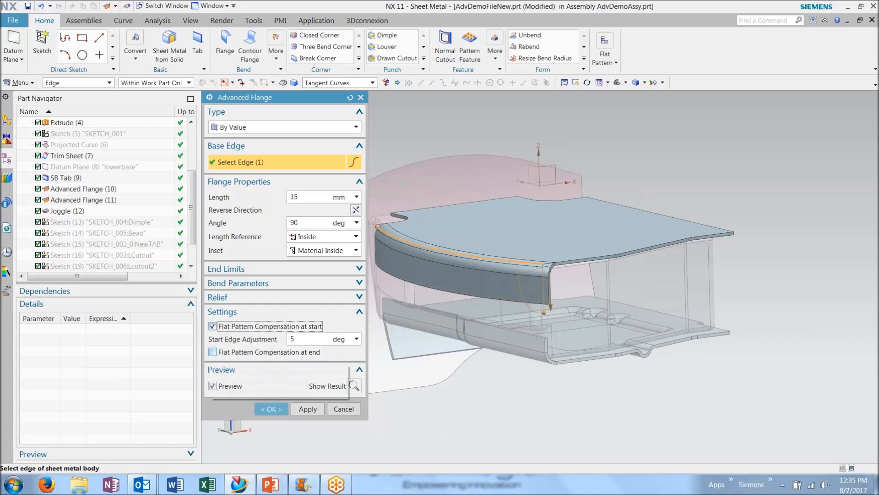
left_click(212, 352)
left_click(212, 352)
left_click(213, 326)
left_click(245, 315)
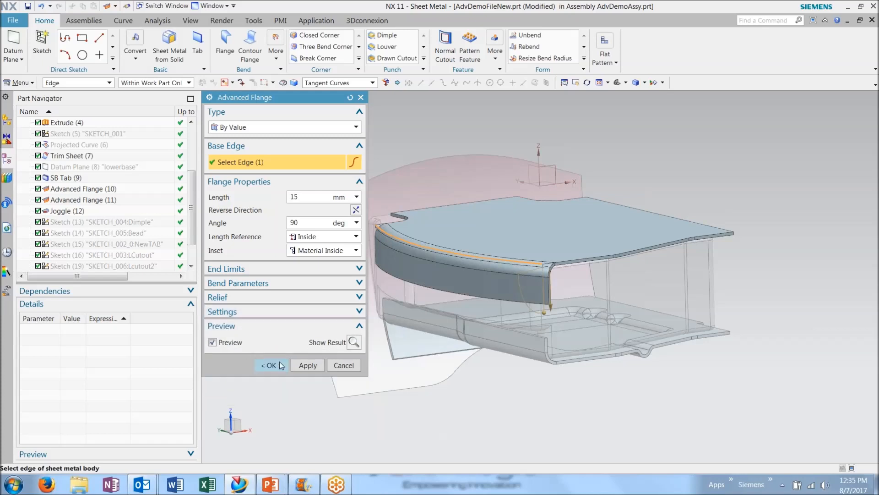
Step: Create the 15 mm curved-edge flange and begin a To Reference Advanced Flange on the upper tab's short straight edge facing the reference sheet
left_click(306, 365)
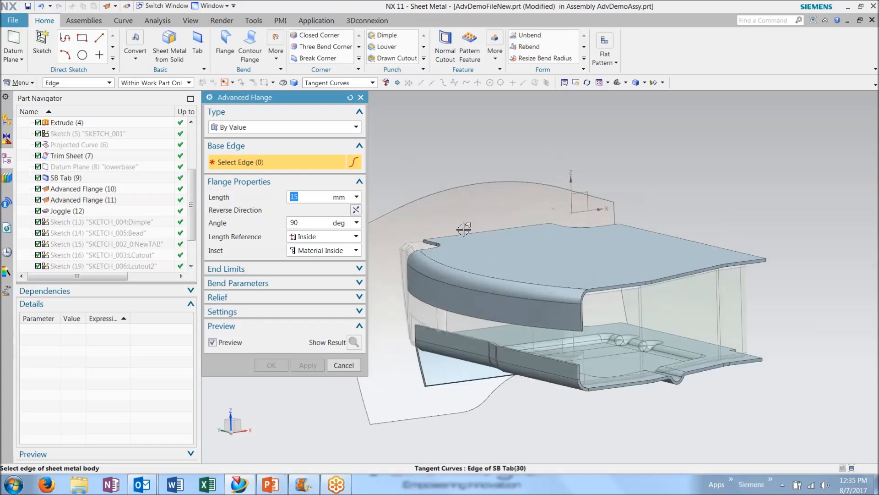
left_click(339, 128)
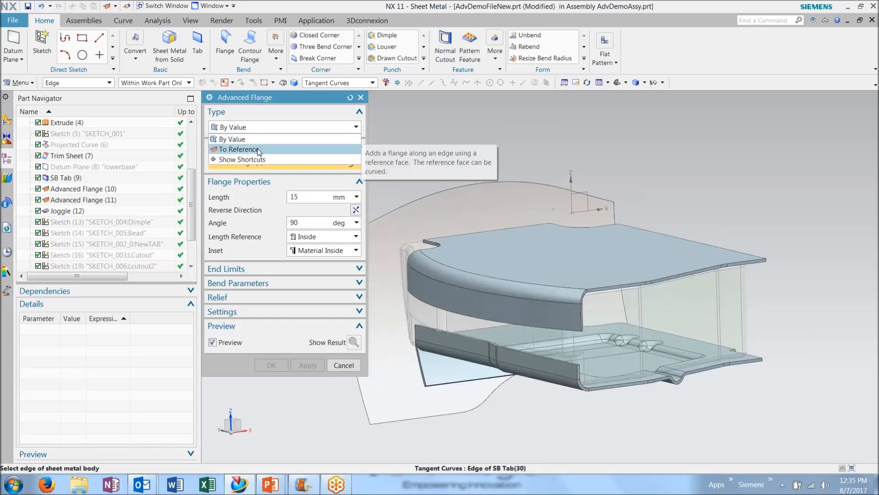
left_click(258, 149)
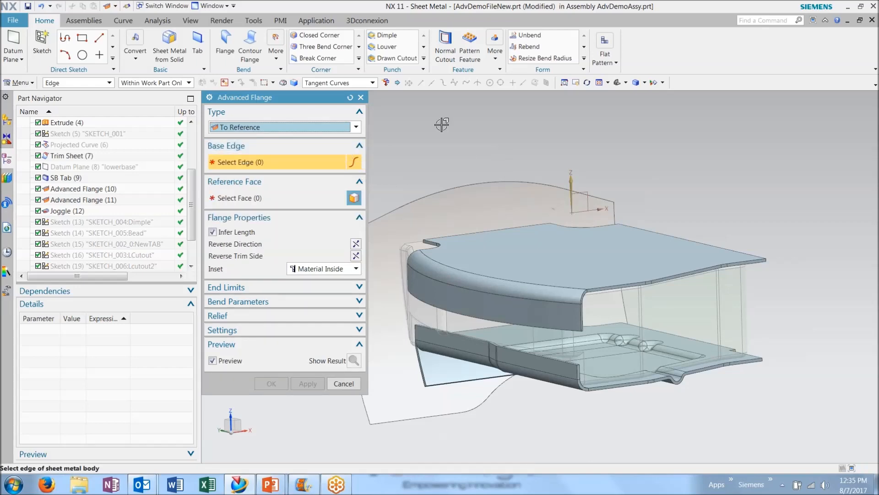
middle_click_drag(513, 152, 528, 217)
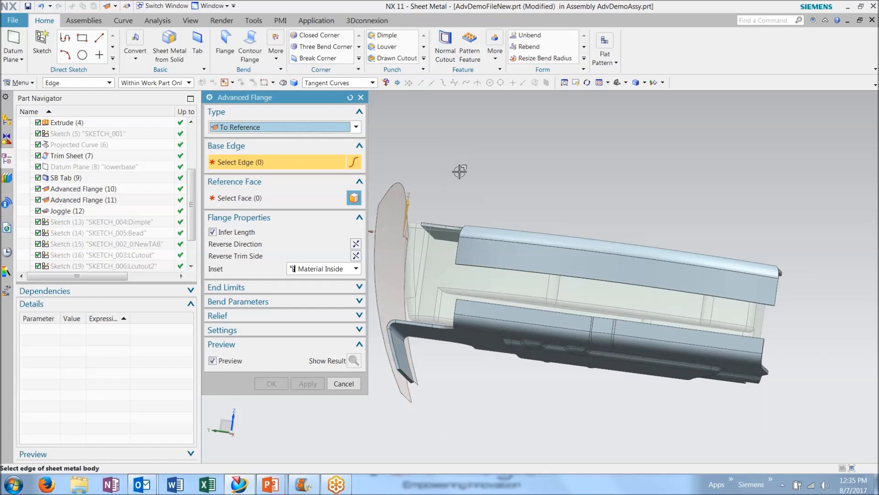
middle_click_drag(459, 171, 435, 201)
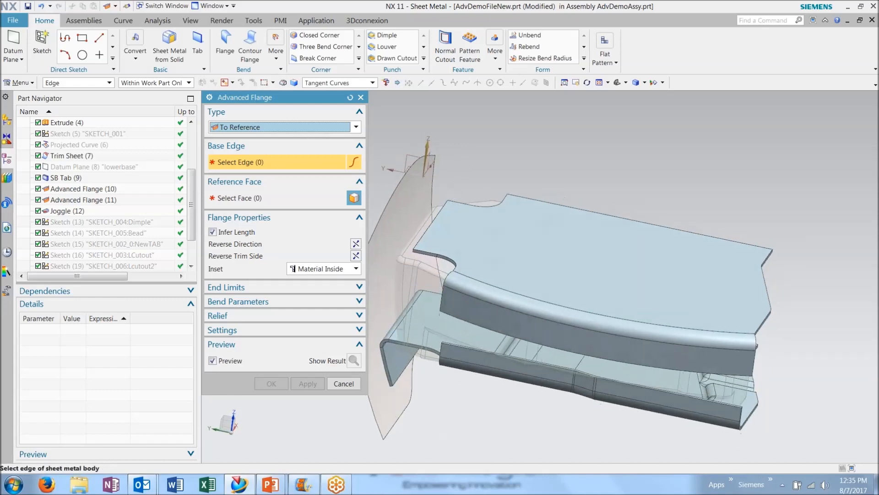
left_click(442, 205)
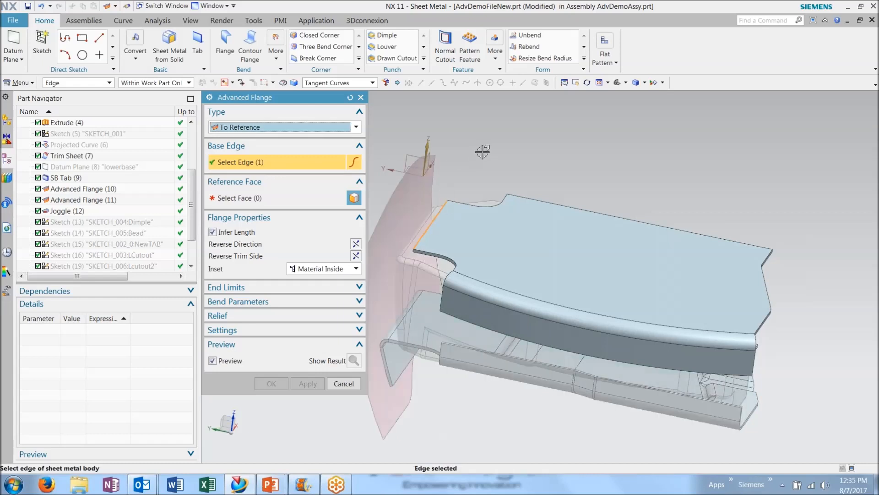
Step: Use the large curved sheet as the reference face, infer the flange length from it, and create the flange with Material Inside inset
middle_click(472, 159)
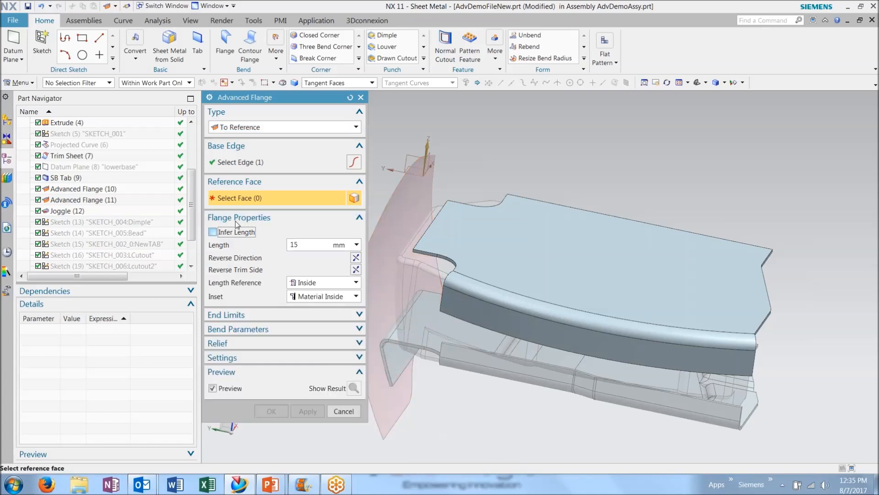
left_click(415, 205)
middle_click_drag(489, 169, 510, 164)
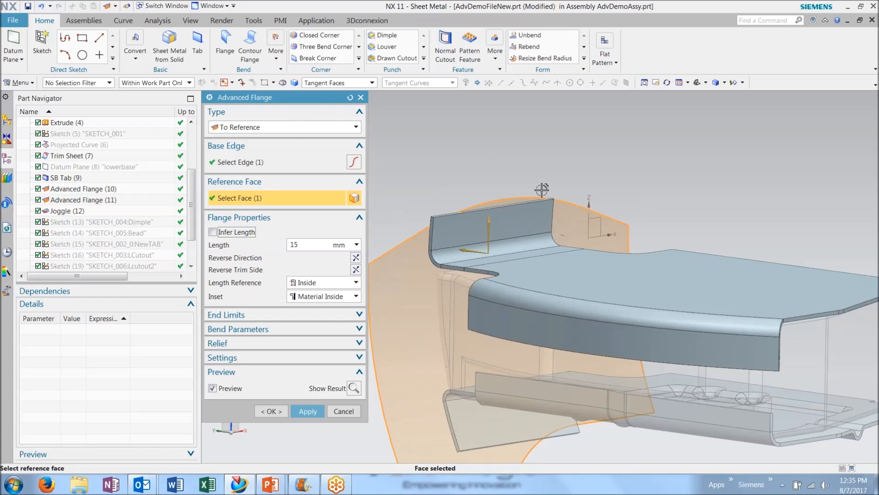
left_click(212, 232)
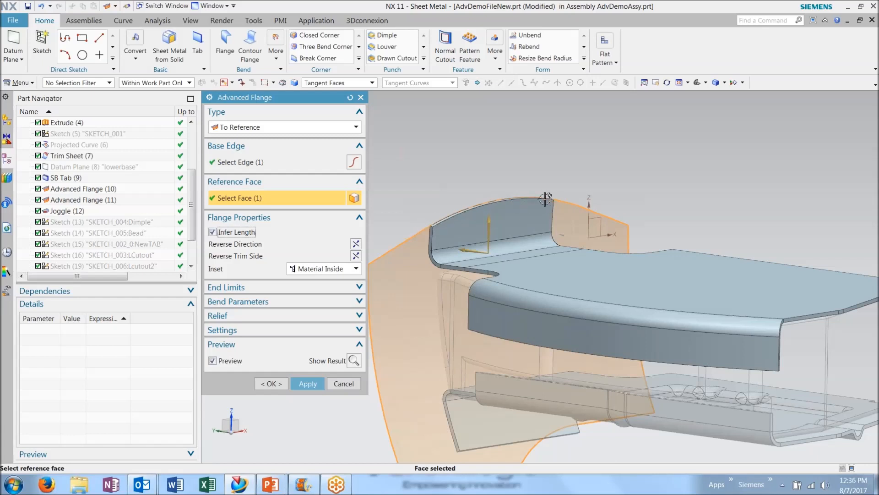
mouse_move(513, 167)
middle_mouse_down()
mouse_move(566, 169)
mouse_move(513, 168)
middle_mouse_up()
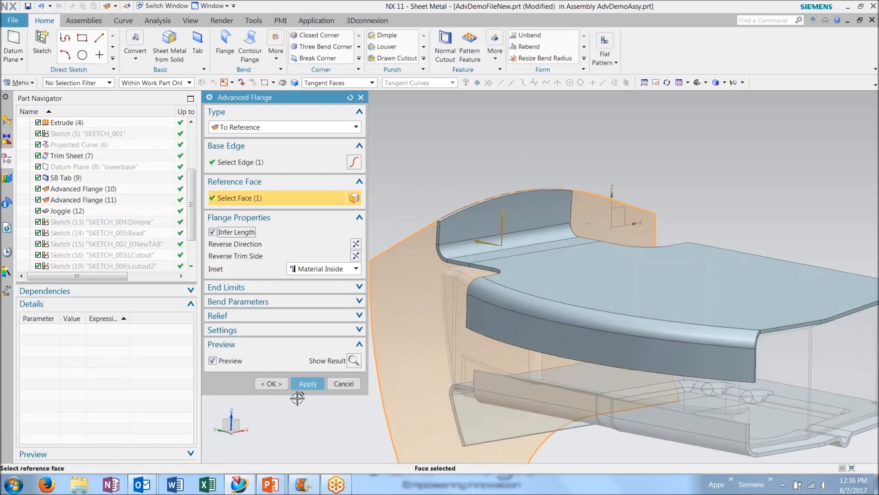
left_click(272, 384)
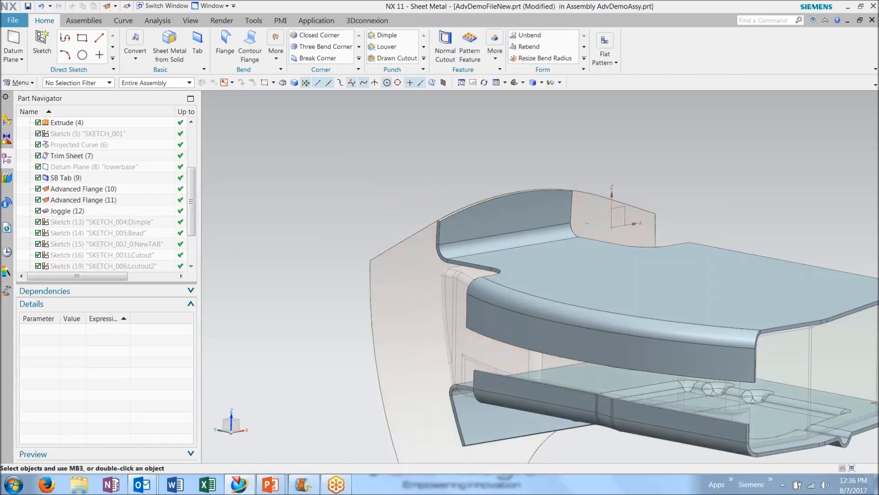
Step: Start a Joggle on the outer face of the upper tab's long curved flange
middle_click_drag(476, 367, 448, 294)
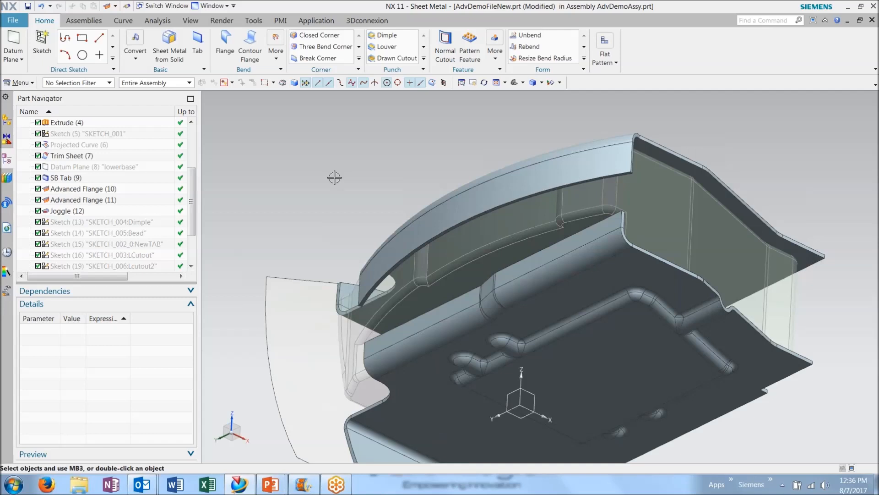
left_click(276, 51)
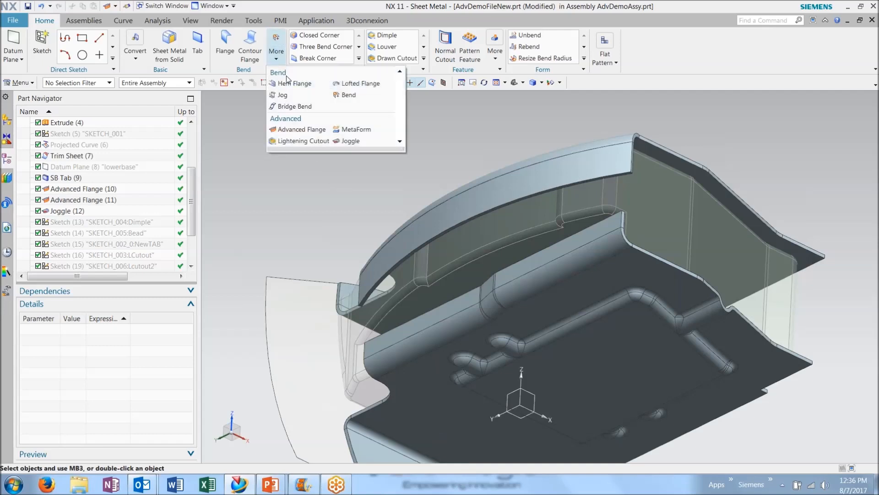
left_click(350, 141)
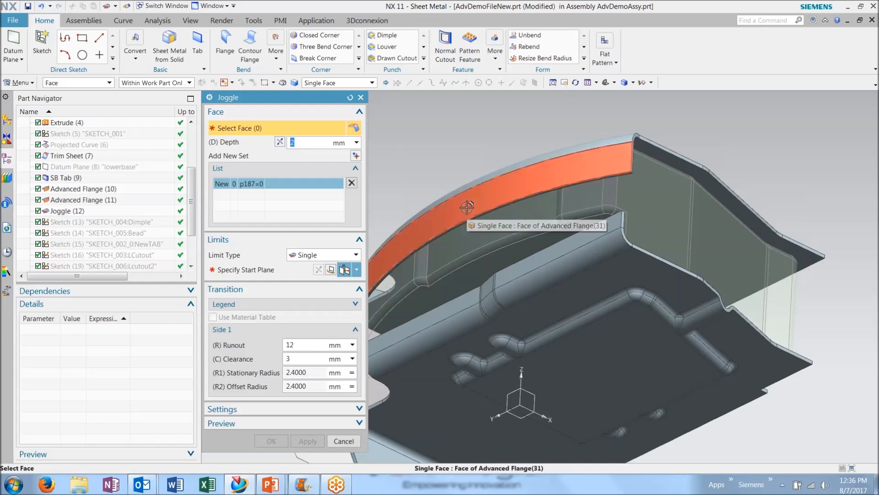
left_click(458, 214)
left_click(531, 215)
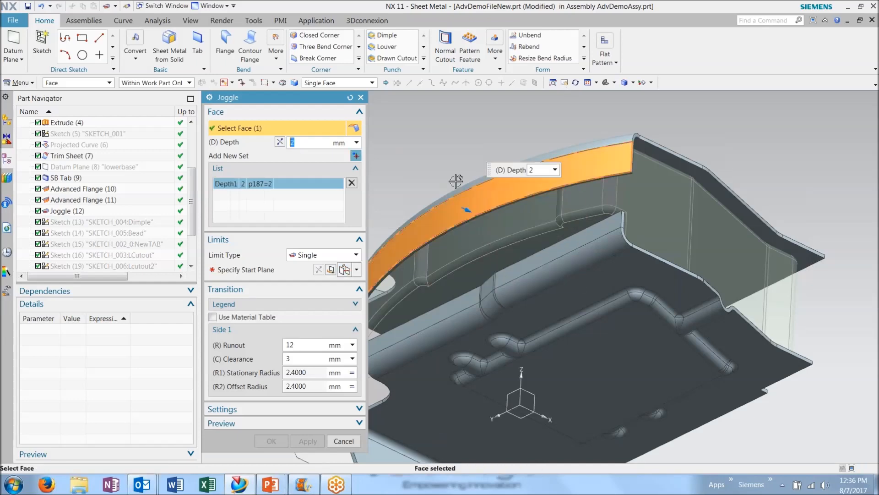
middle_click_drag(405, 149, 414, 178)
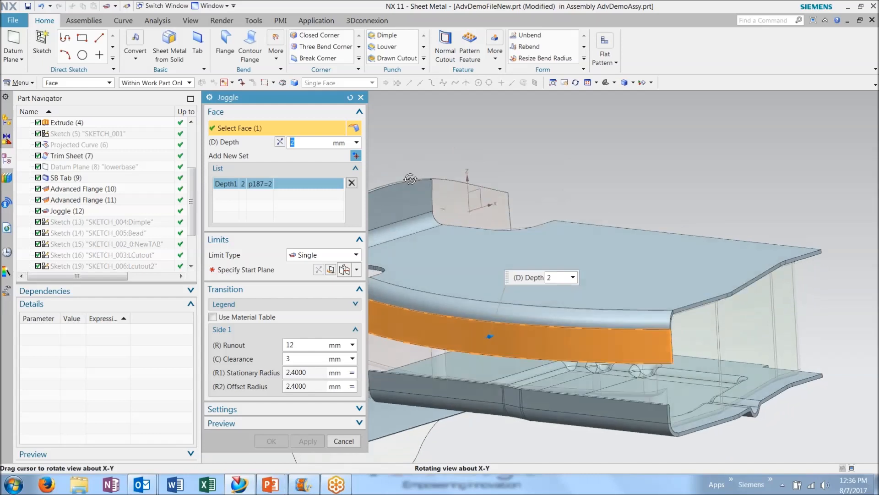
Step: Set the joggle's start plane to the datum plane "joggle1"
left_click(272, 270)
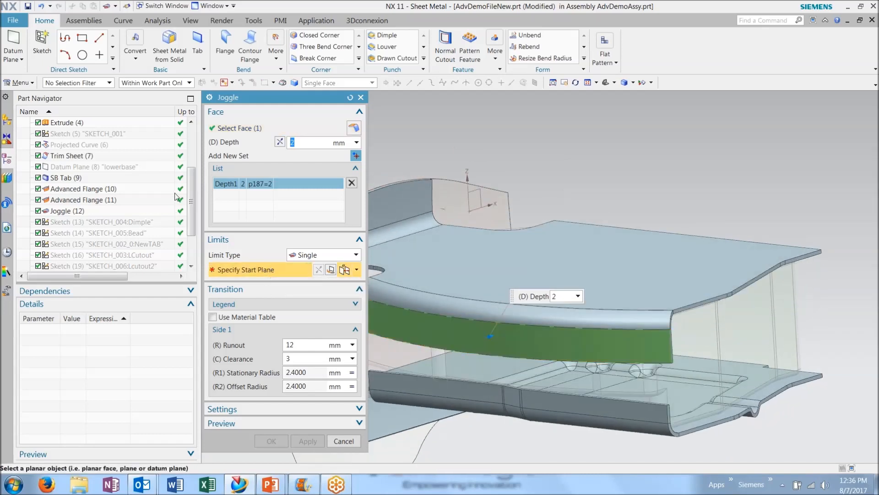
scroll(192, 192, "up", 2)
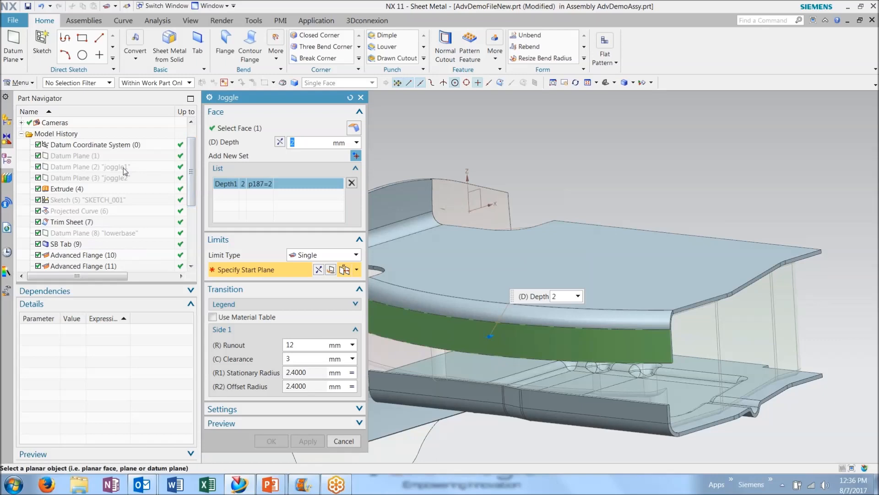
left_click(131, 166)
middle_click_drag(594, 174, 615, 118)
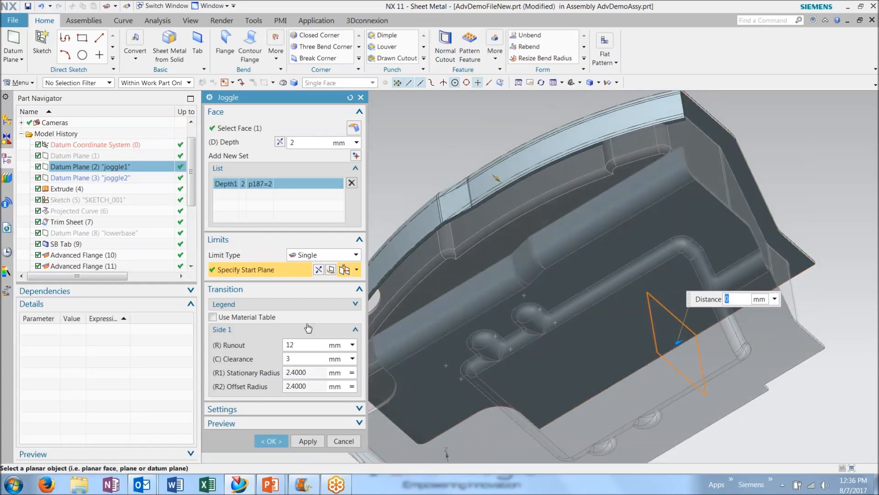
Step: Try a 20 mm runout and a 5 mm clearance for the joggle transition, then restore 12 mm and 3 mm
left_click(299, 346)
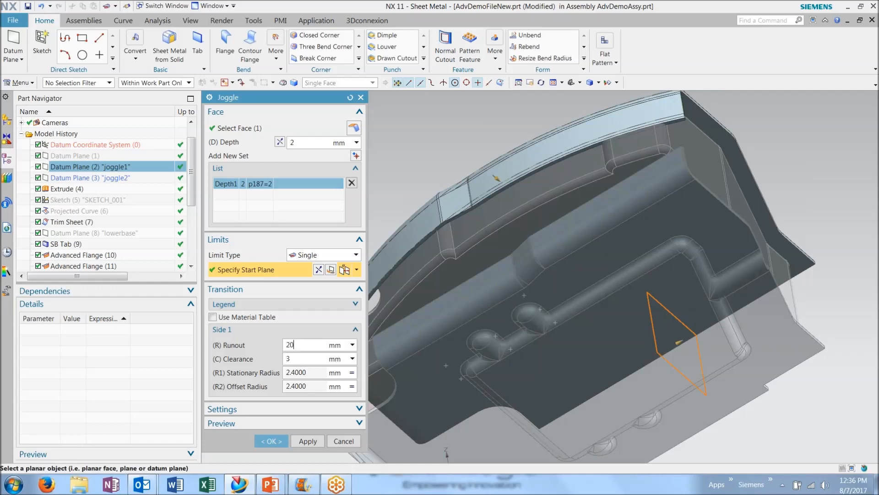
key("Tab")
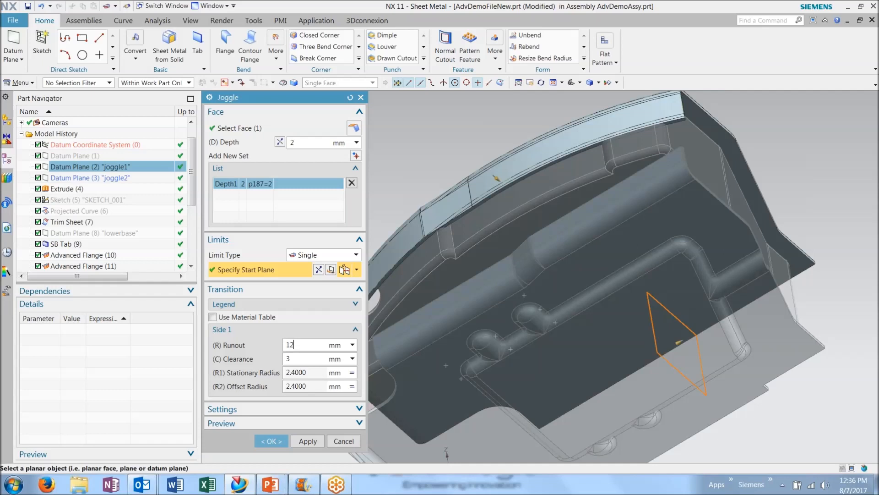
key("Tab")
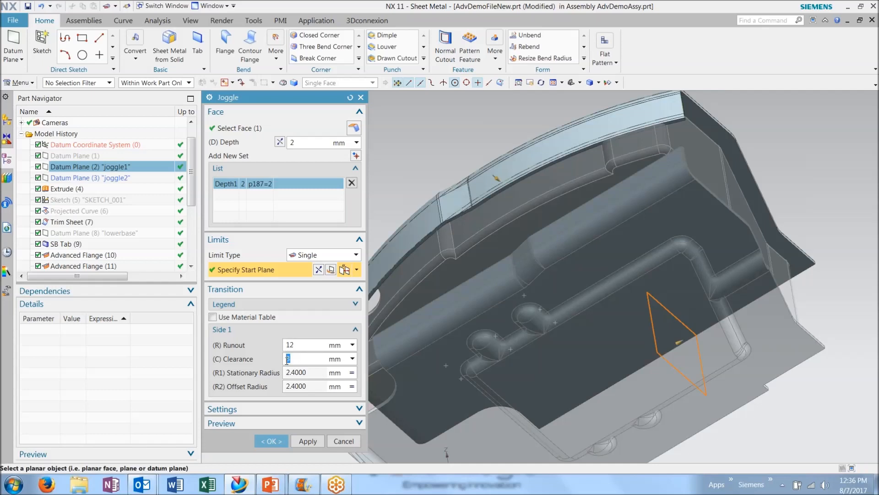
type("5")
key("Tab")
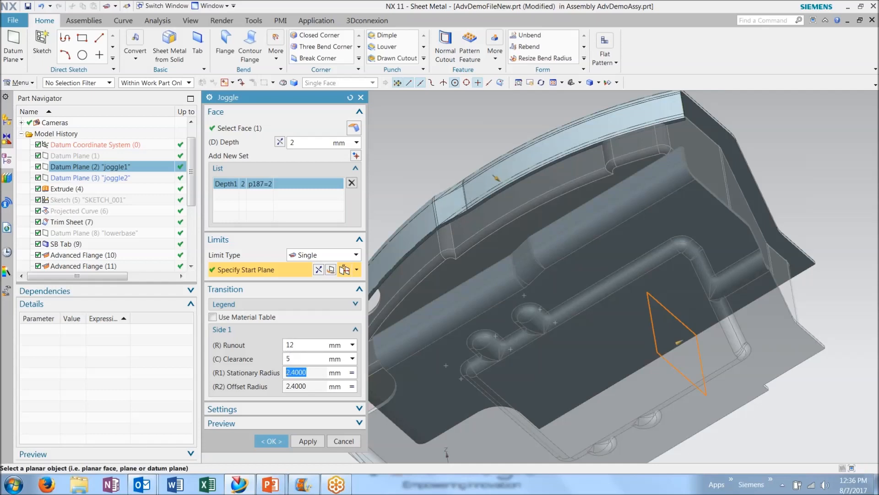
left_click(288, 359)
key("Tab")
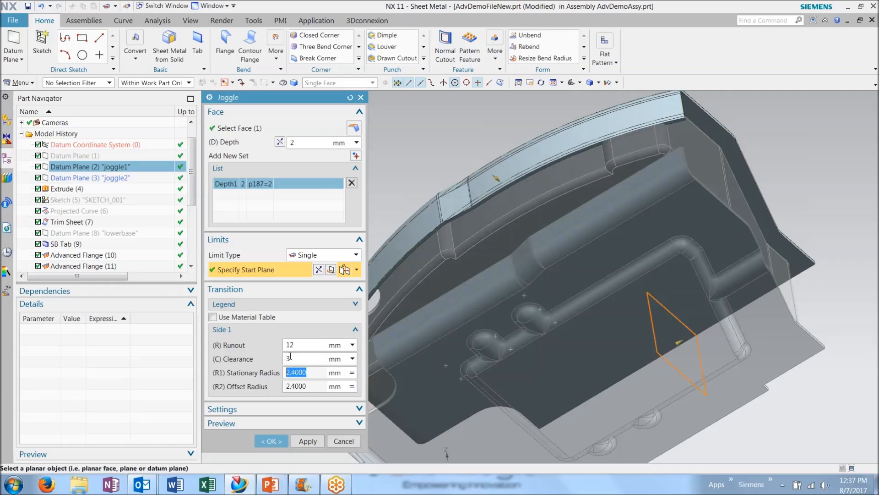
Step: Create the single-limit joggle on the curved flange and inspect it from below
middle_click_drag(455, 165, 449, 206)
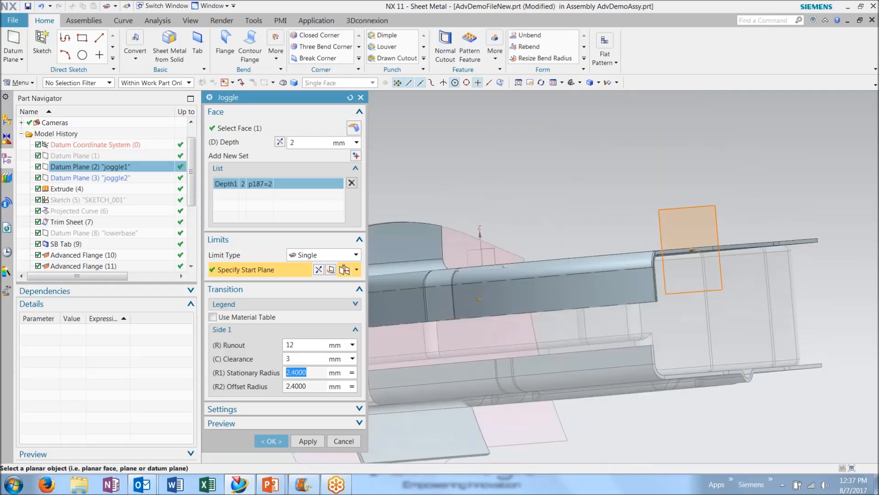
left_click(272, 441)
middle_click_drag(481, 235, 500, 162)
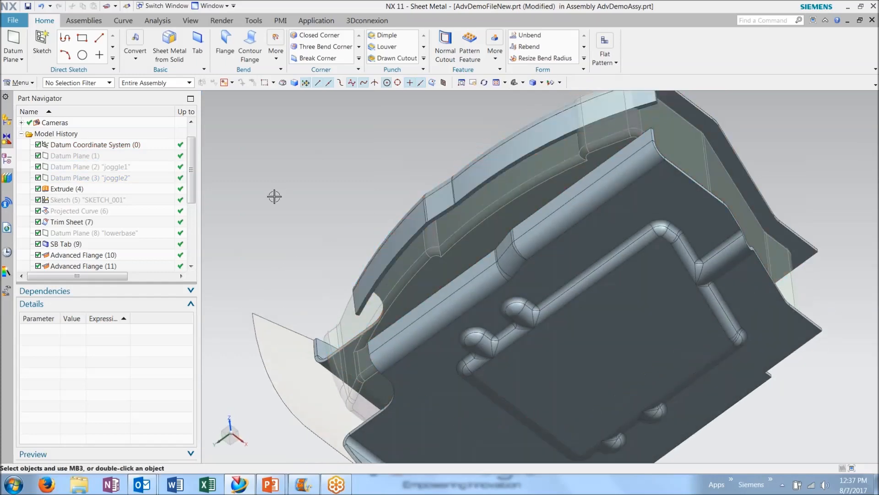
Step: Edit the curved flange's joggle to use twin limits, with the datum plane "joggle2" as its end plane
left_click_drag(188, 193, 188, 252)
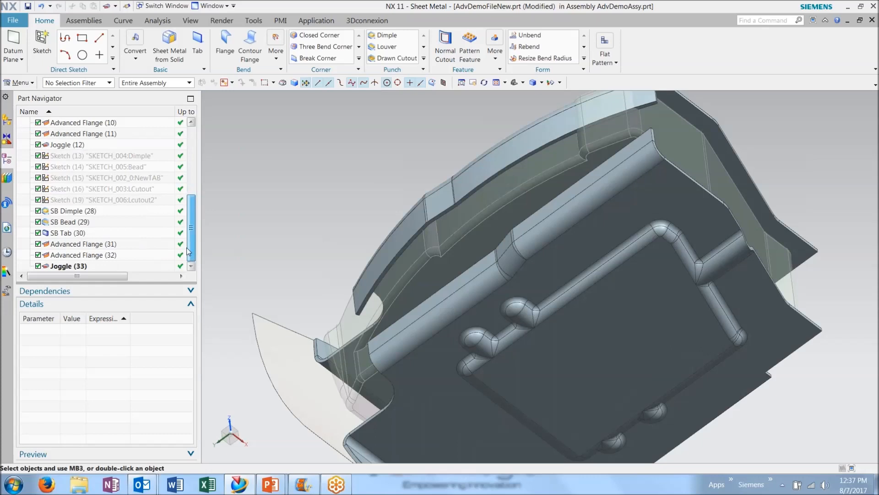
double_click(111, 268)
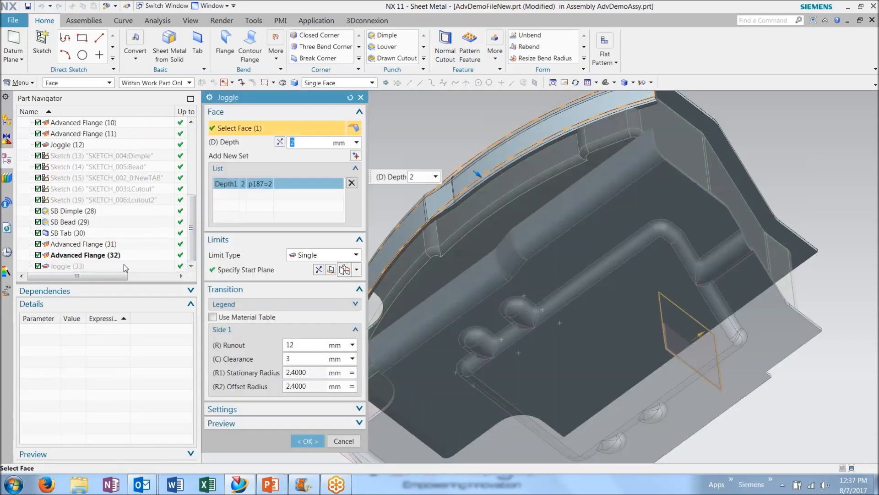
left_click(302, 255)
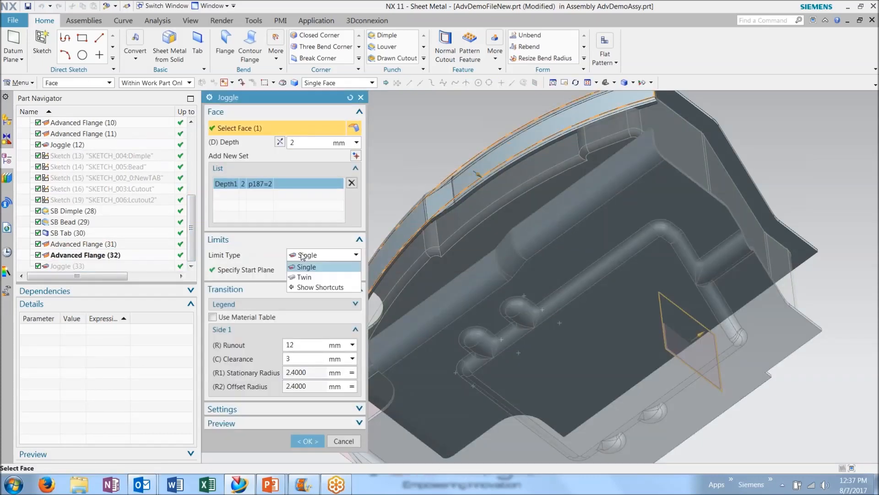
left_click(304, 278)
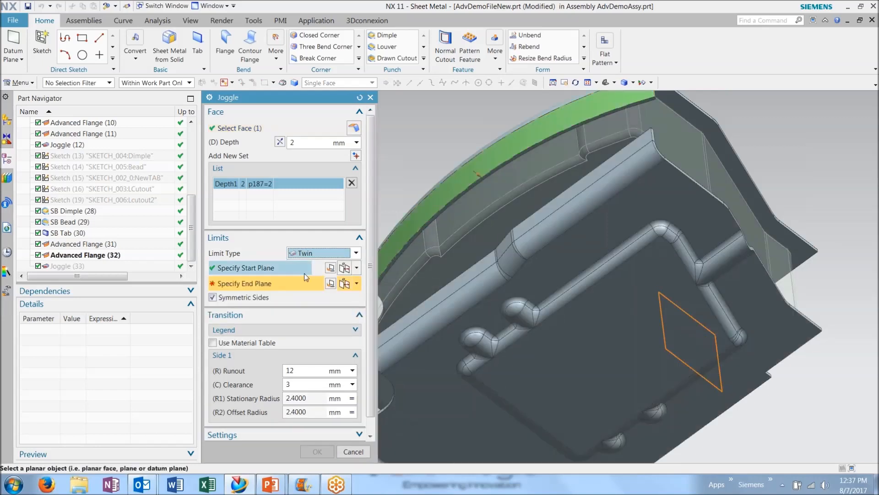
scroll(191, 222, "up", 5)
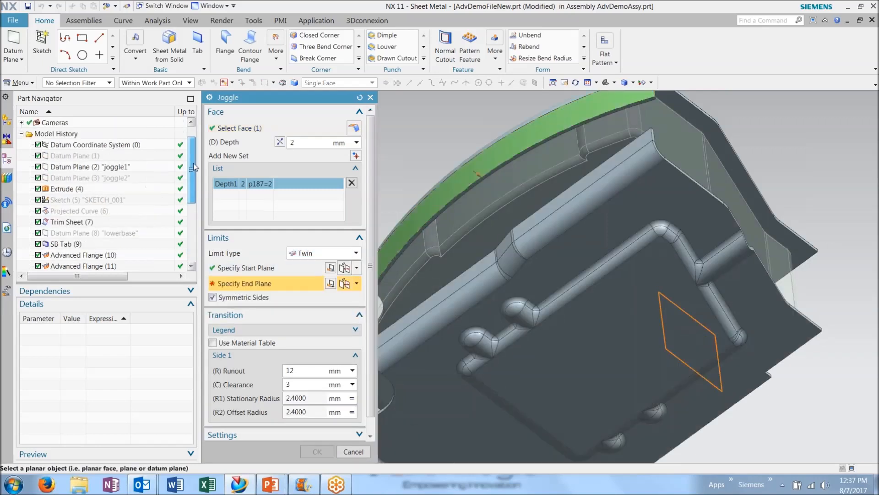
left_click(125, 191)
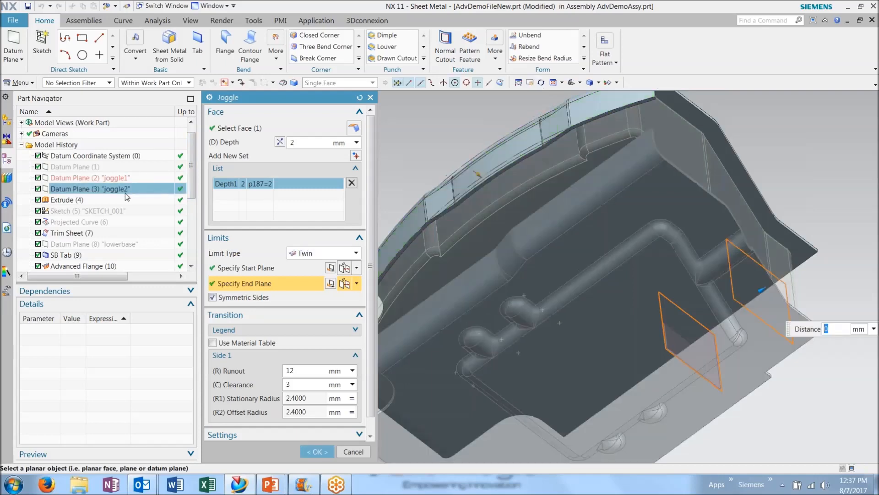
middle_click_drag(467, 136, 438, 235)
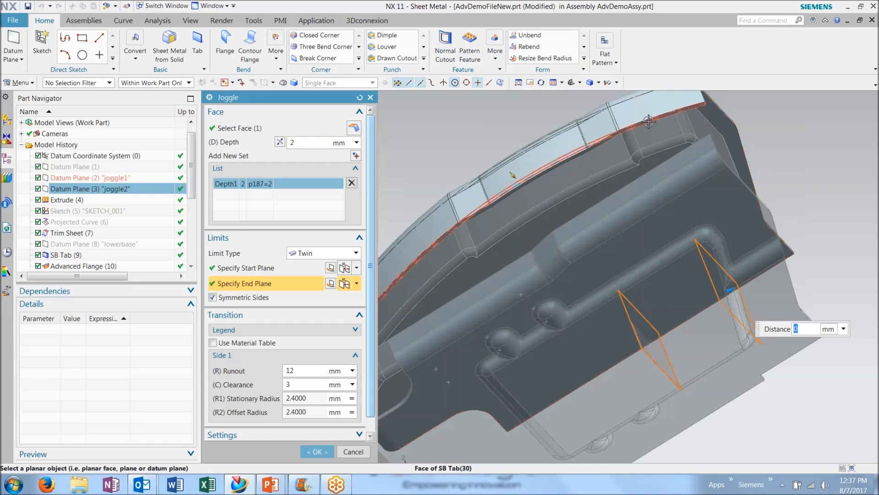
middle_click_drag(521, 133, 502, 201)
scroll(408, 351, "down", 2)
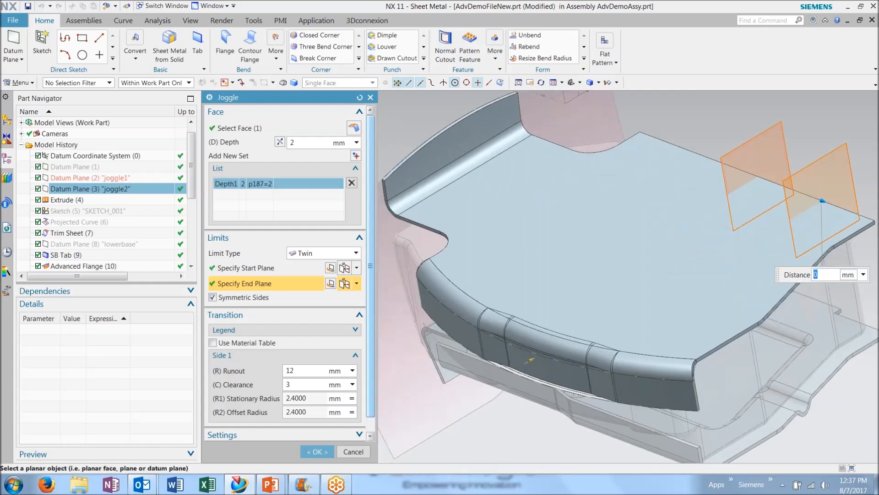
left_click(317, 452)
Step: Start a Z or U Transition bridge bend from the upper tab's long straight edge to the lower tab's matching edge
middle_click_drag(550, 310, 531, 288)
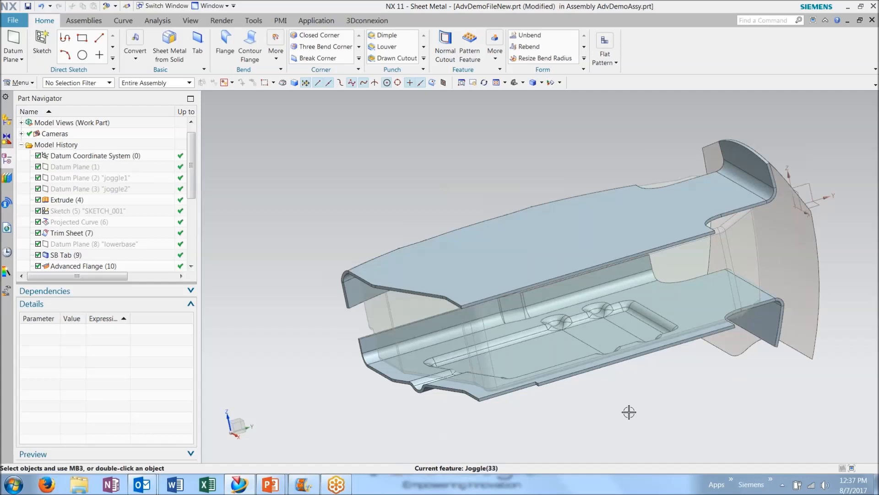
left_click(276, 46)
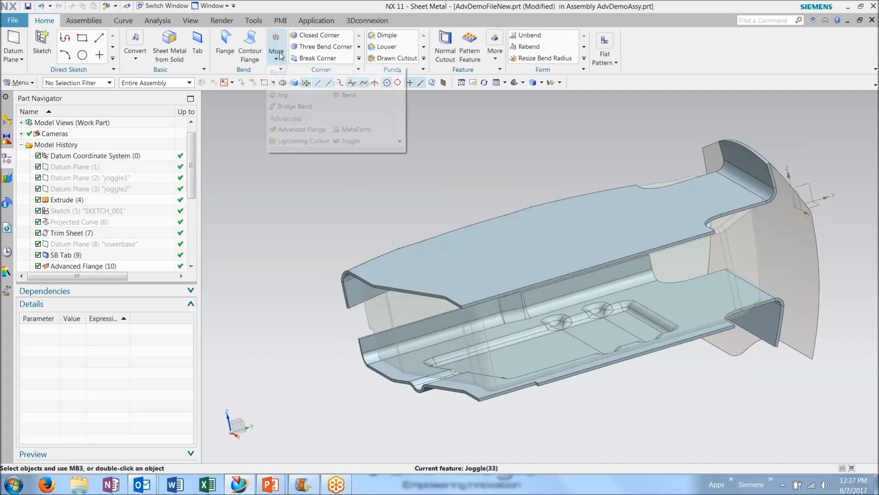
left_click(285, 107)
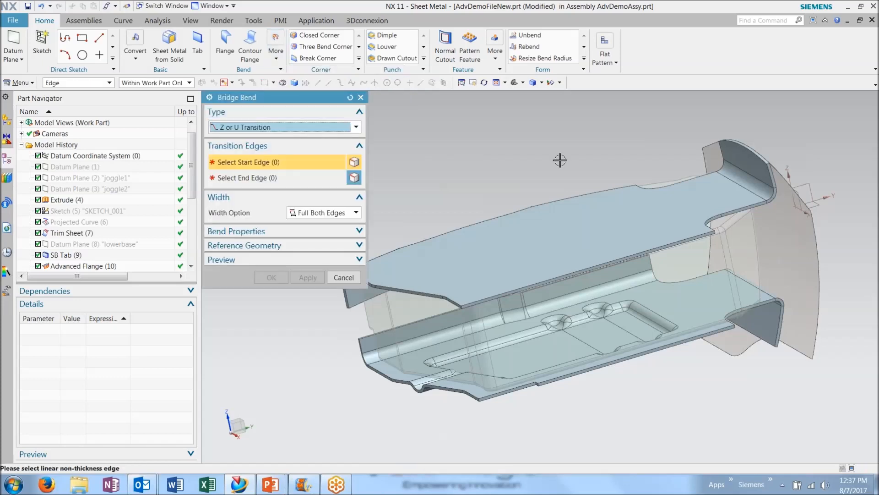
left_click(581, 263)
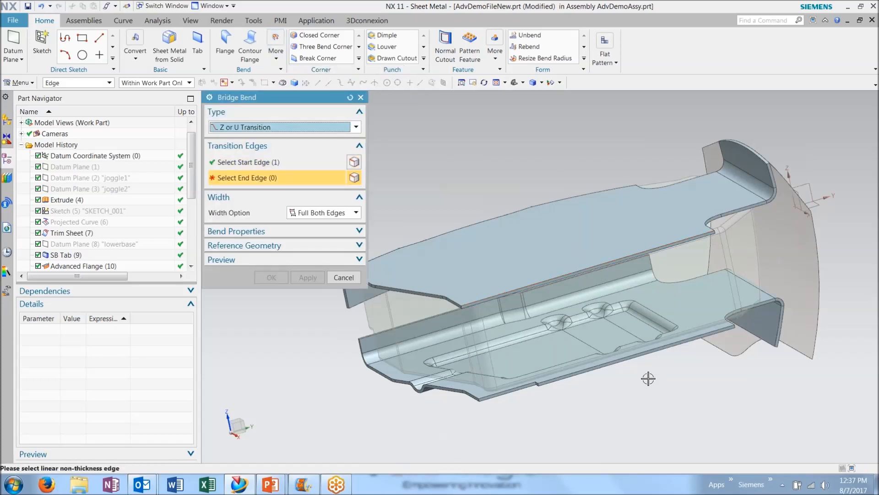
left_click(641, 365)
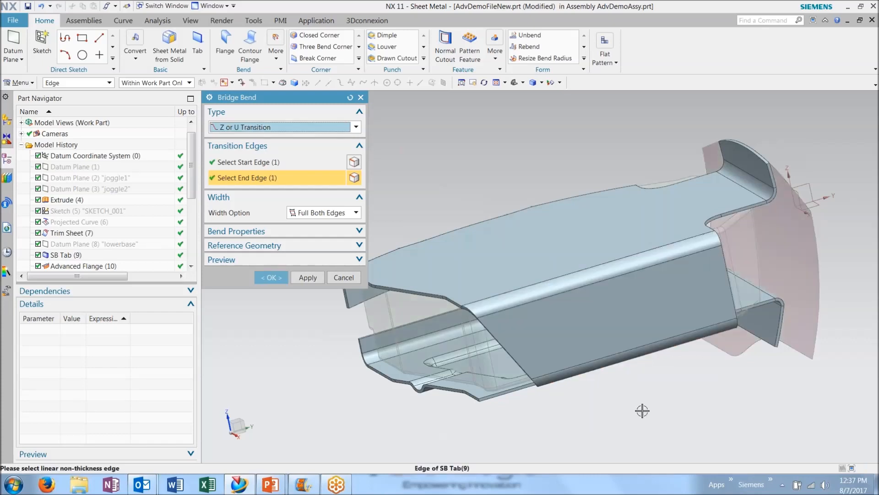
Step: Try the Full Start Edge and Full End Edge width options for the bridge bend, then restore Full Both Edges
left_click(322, 213)
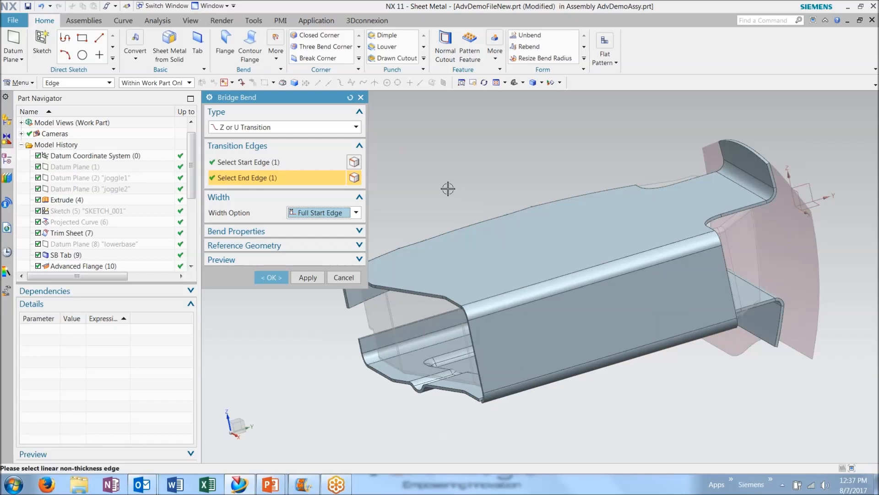
middle_click_drag(448, 188, 451, 150)
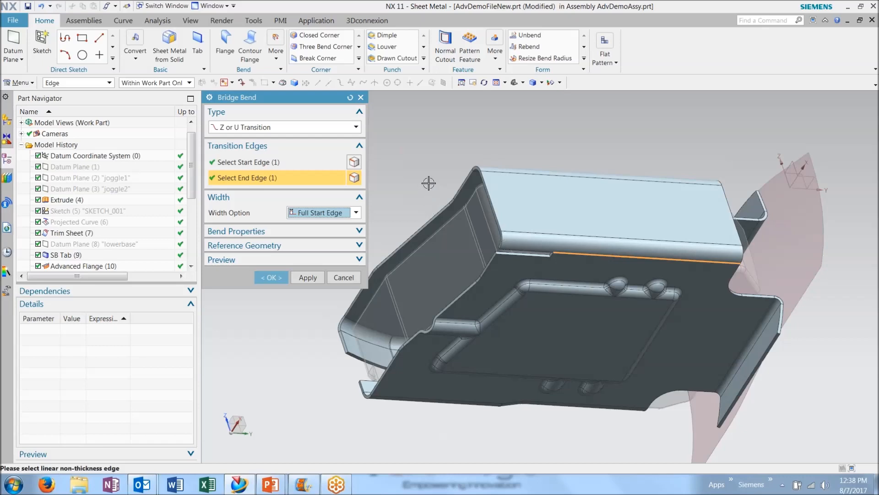
left_click(357, 213)
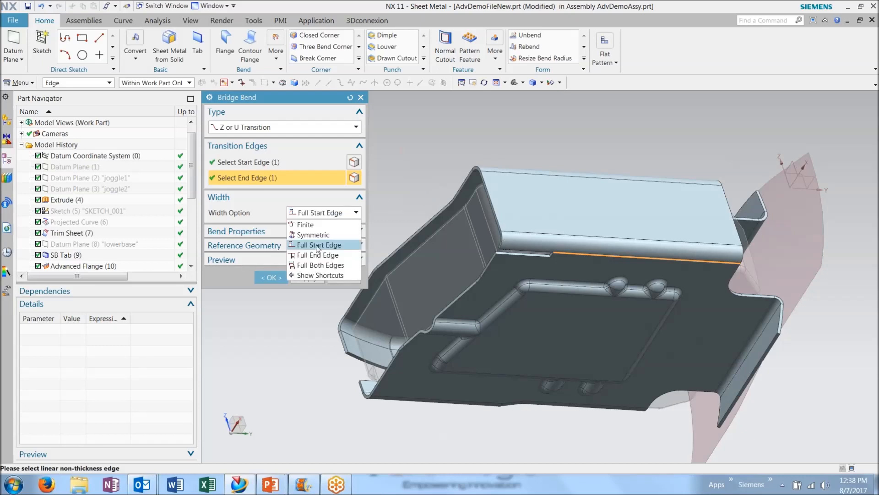
left_click(316, 255)
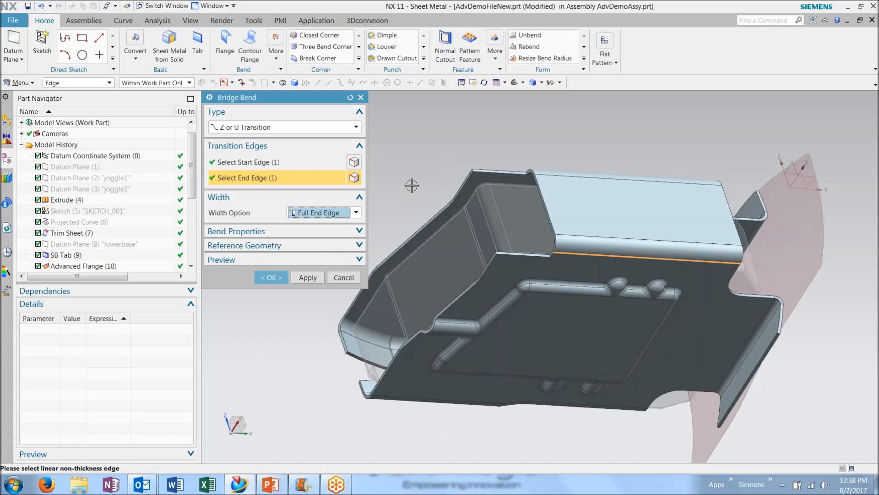
left_click(356, 212)
left_click(321, 265)
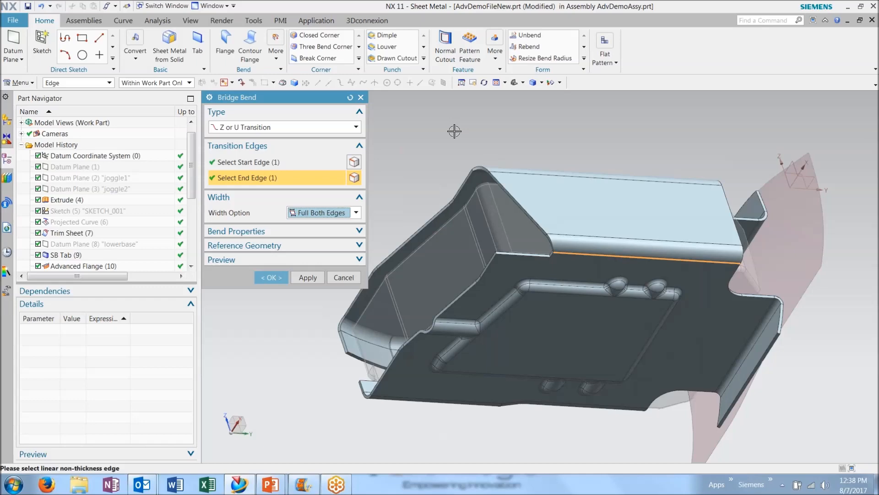
Step: Create the bridge bend joining the upper and lower tabs and inspect it from above
middle_click_drag(454, 133, 466, 173)
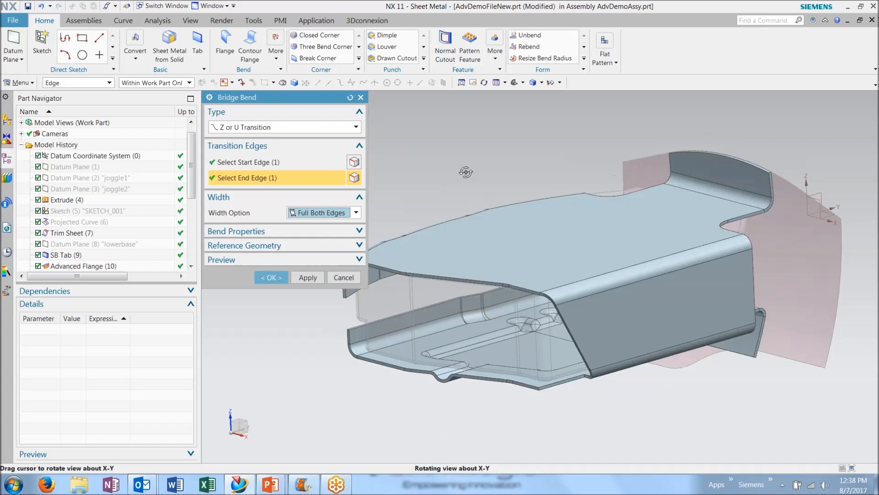
left_click(277, 277)
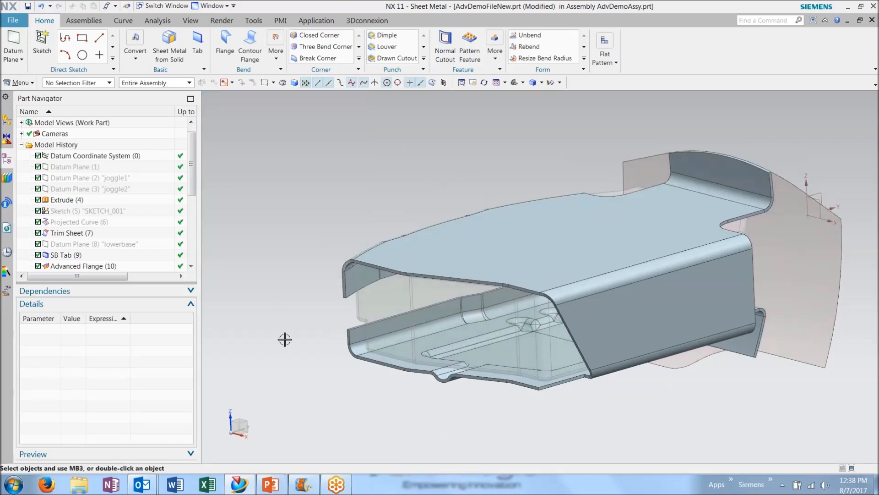
middle_click_drag(555, 250, 462, 269)
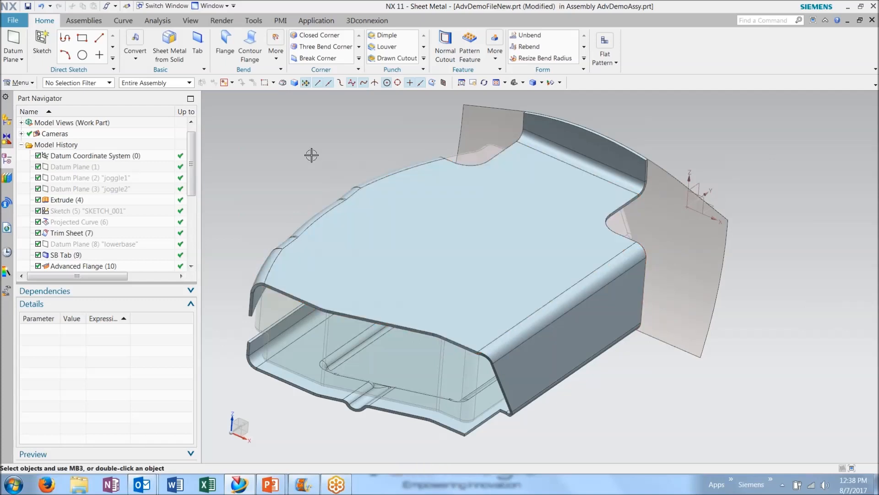
Step: Start a User Defined lightening cutout on the upper tab using the sketch "SKETCH_003:LCutout" as its section
left_click(276, 56)
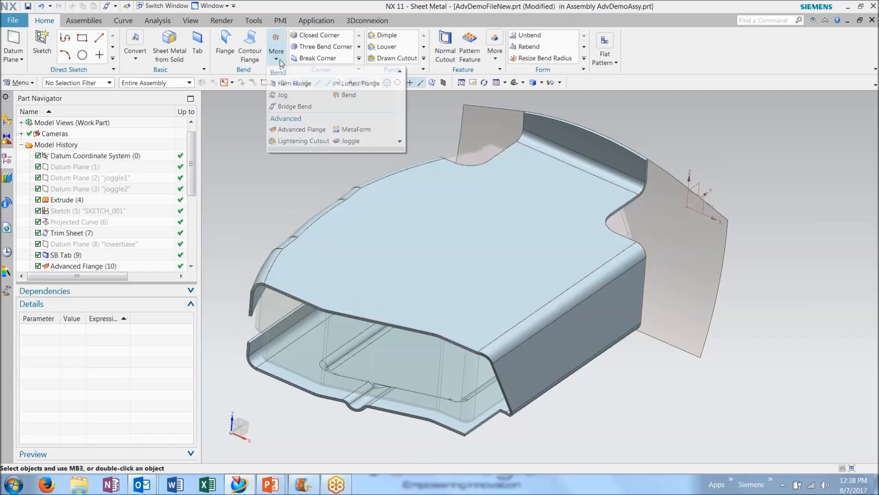
left_click(296, 141)
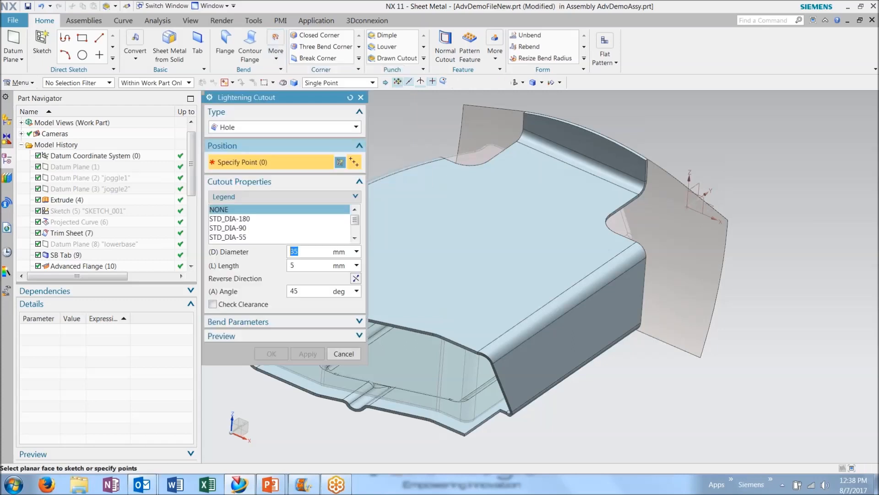
left_click(298, 130)
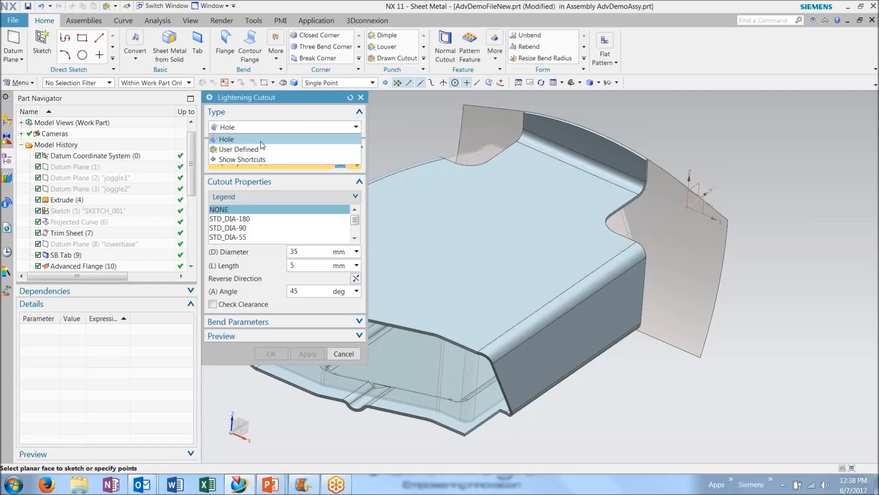
left_click(259, 150)
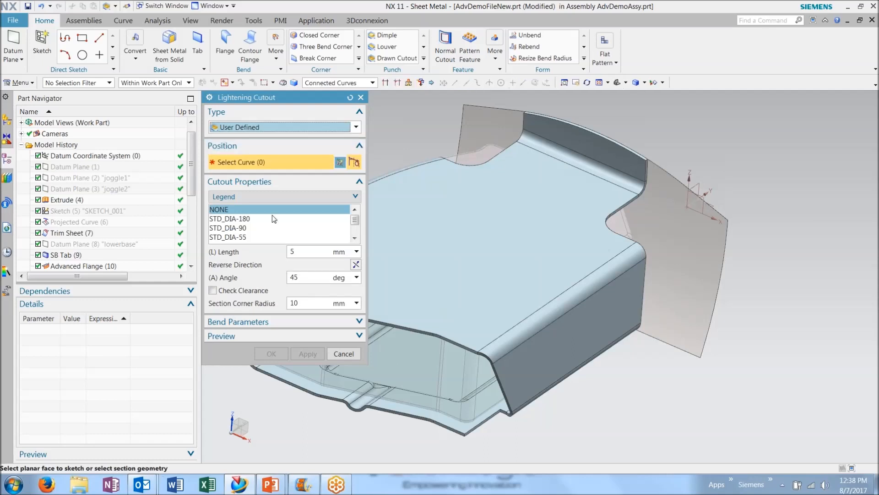
left_click_drag(192, 184, 191, 245)
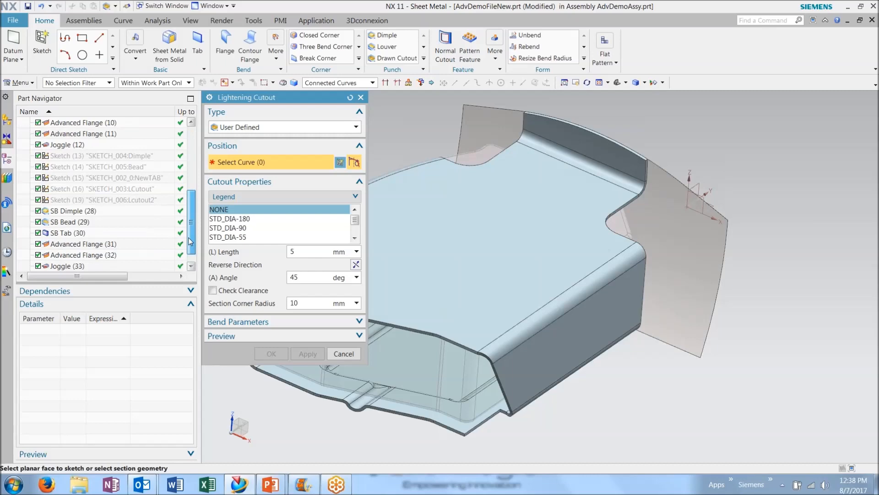
left_click(143, 192)
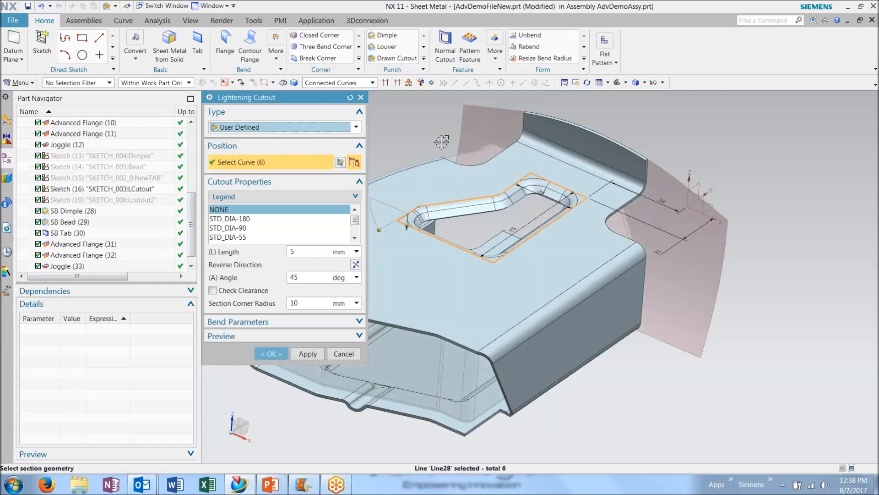
middle_click_drag(432, 136, 436, 191)
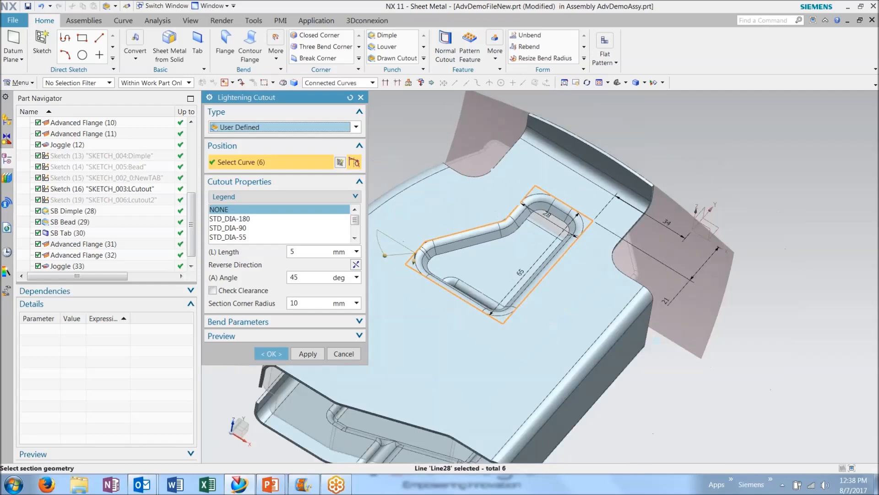
scroll(438, 194, "up", 1)
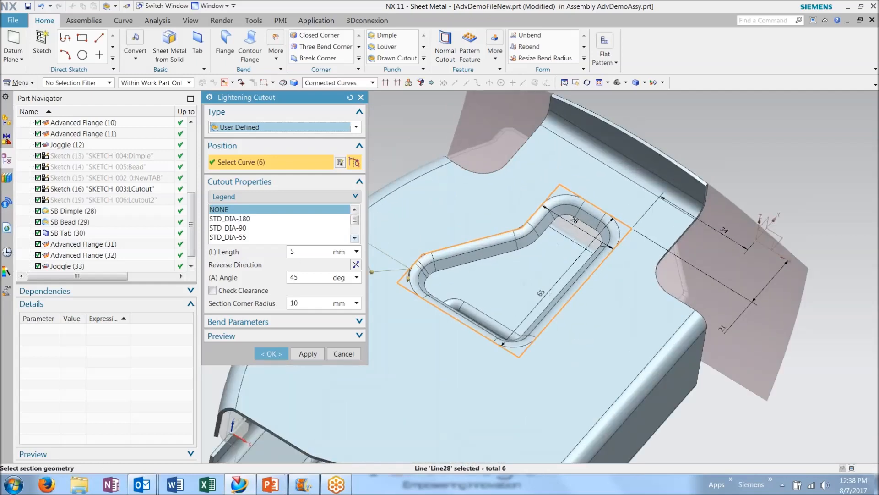
Step: Try an 8 mm length and a 90° angle for the lightening cutout, then restore 5 mm and 45°
left_click(294, 252)
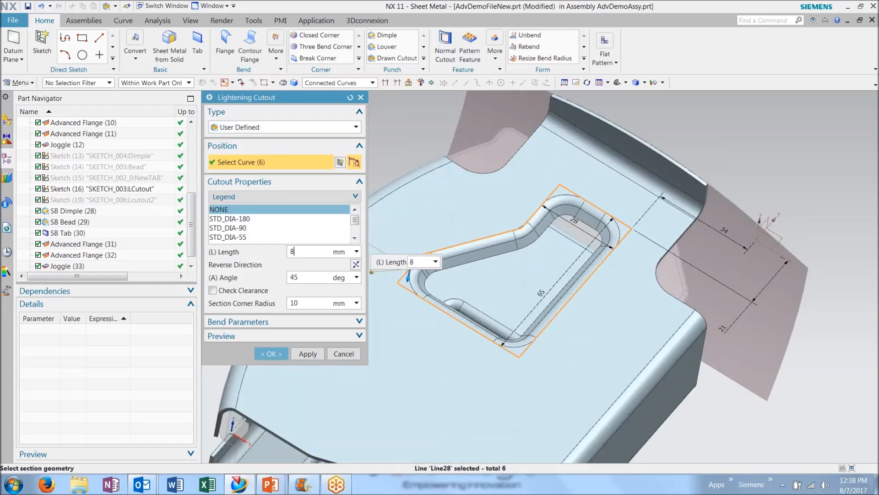
key("Return")
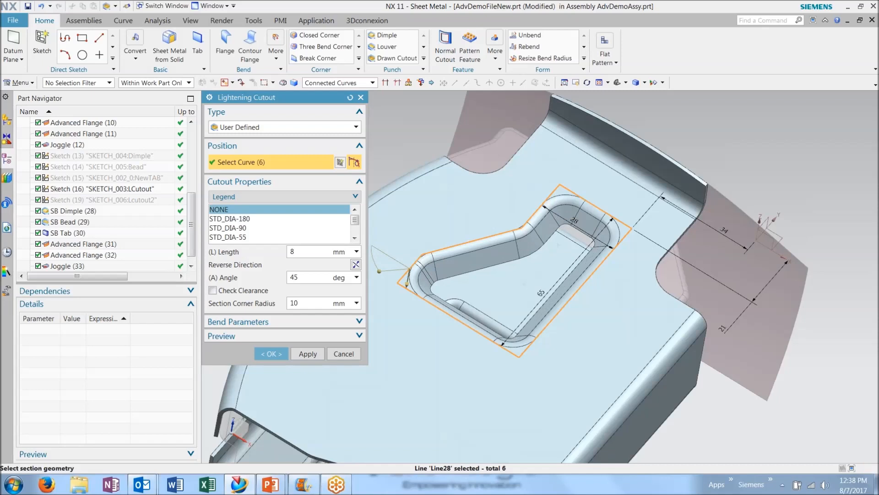
left_click(290, 251)
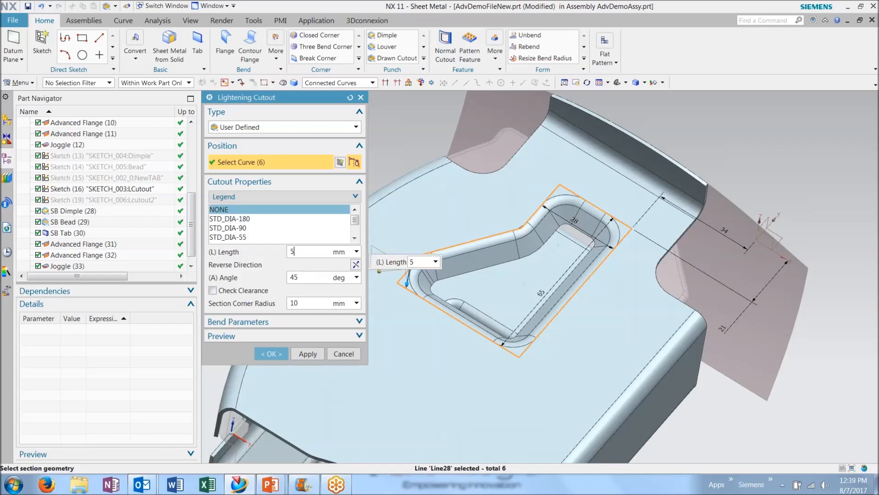
key("Tab")
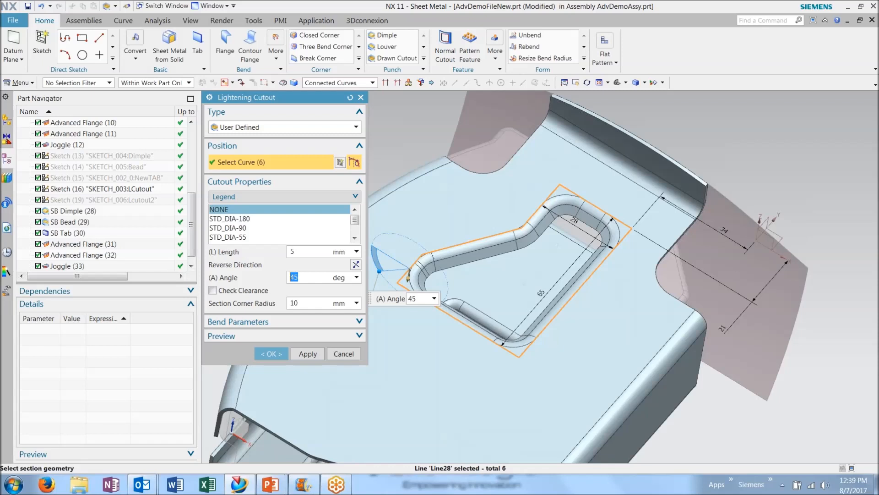
key("Tab")
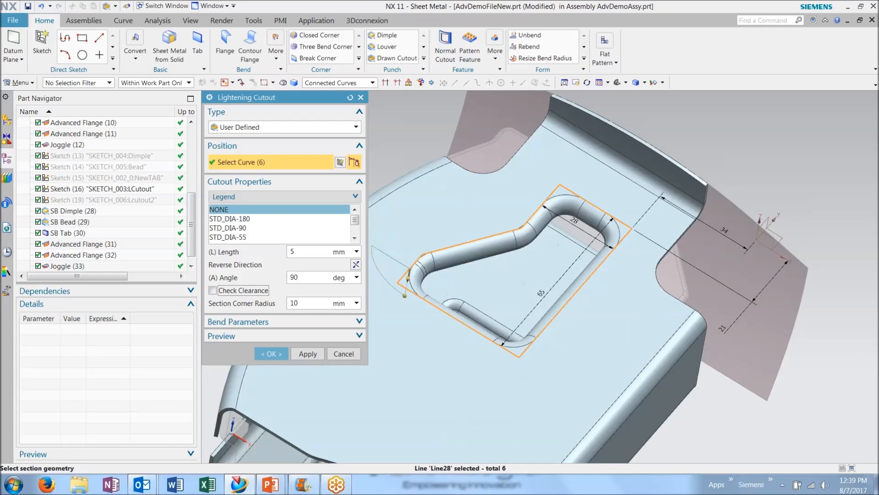
left_click(289, 277)
type("45")
key("Tab")
middle_click_drag(451, 290, 457, 266)
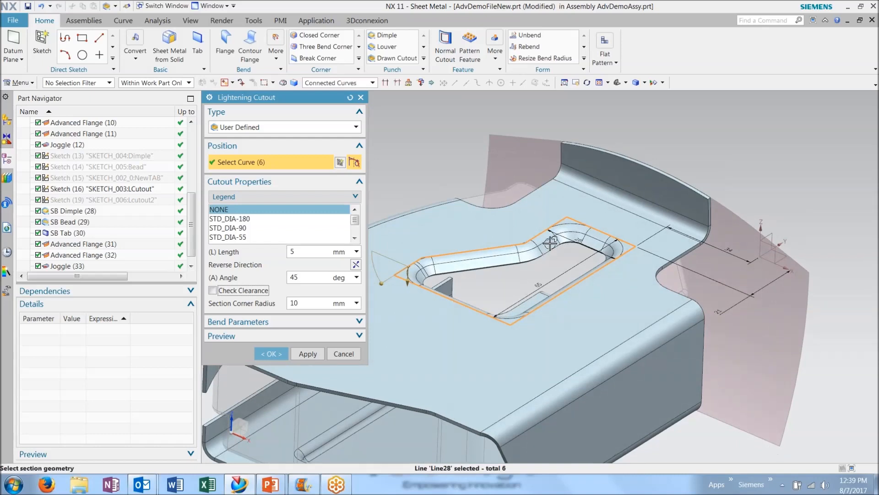
Step: Create the User Defined lightening cutout and start a Hole cutout positioned by the sketch "SKETCH_006:Lcutout2"
left_click(297, 354)
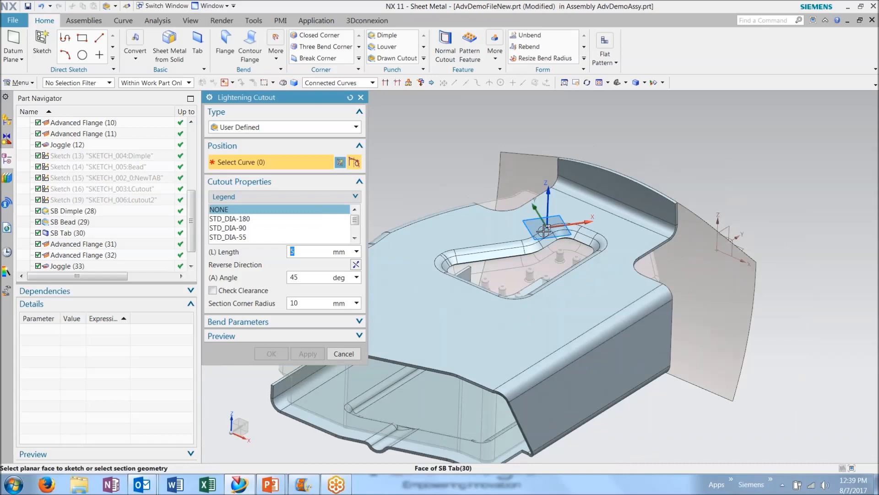
middle_click_drag(506, 265, 576, 277)
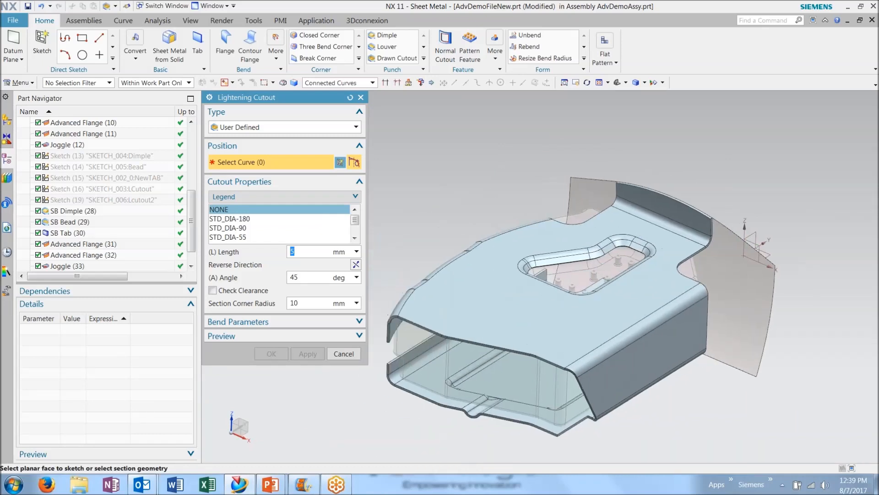
left_click(314, 130)
left_click(284, 141)
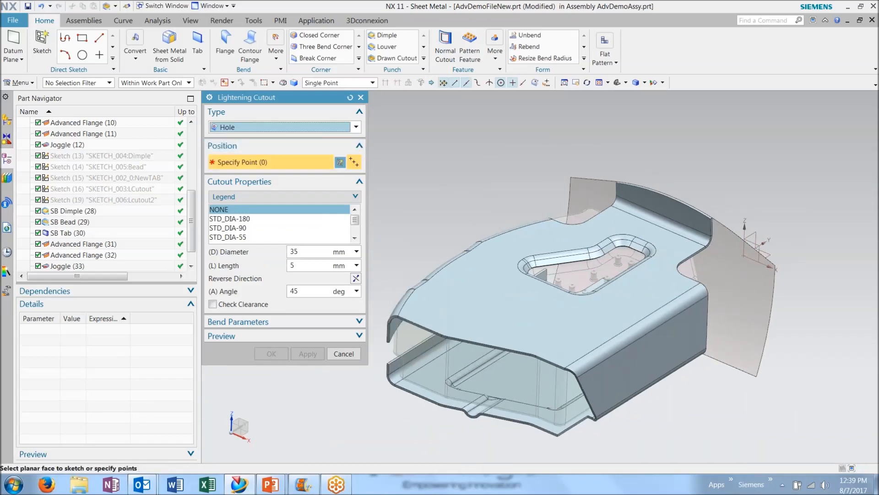
left_click(162, 201)
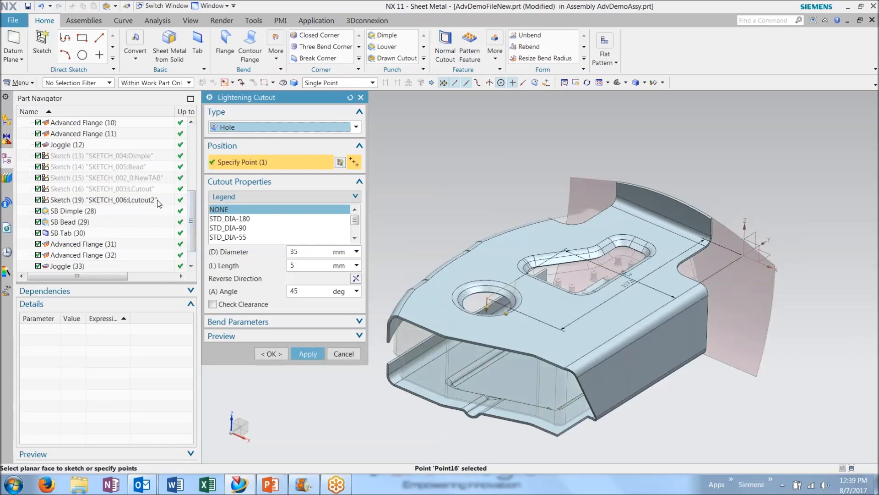
scroll(493, 288, "up", 4)
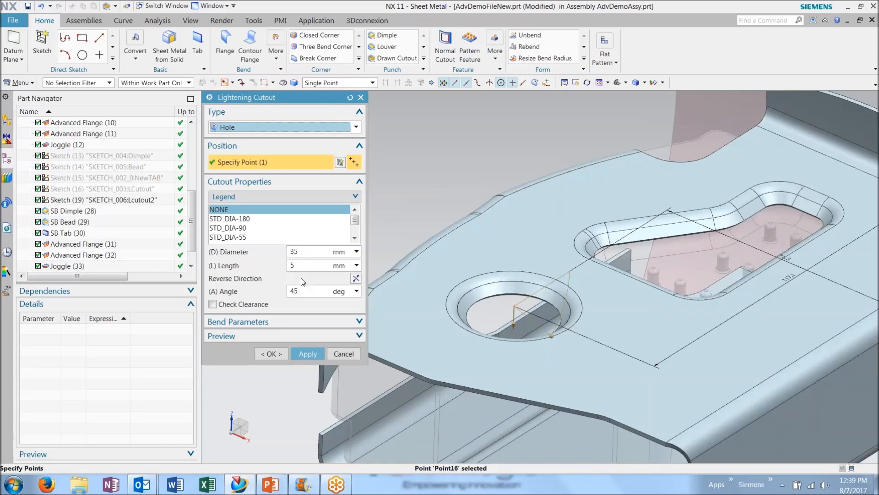
Step: Try the STD_DIA-55 legend size for the hole, then choose STD_DIA-35 and create the lightening cutout
left_click(247, 237)
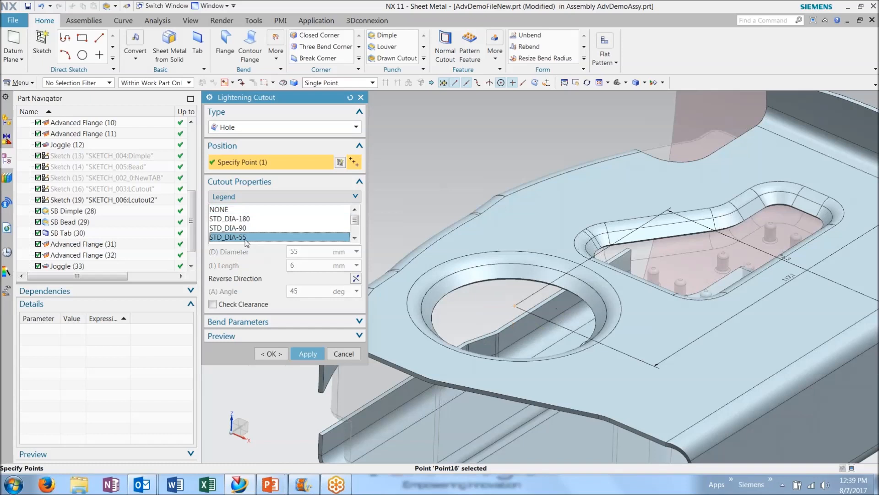
left_click_drag(355, 223, 355, 226)
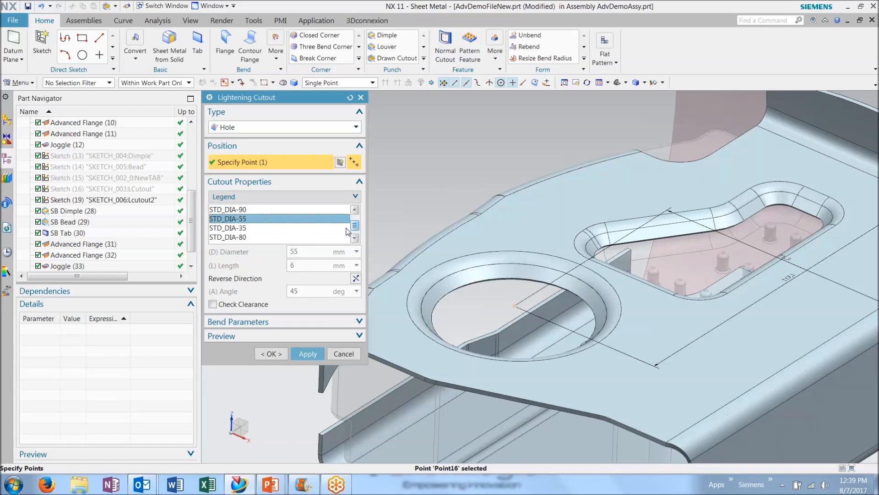
left_click(248, 228)
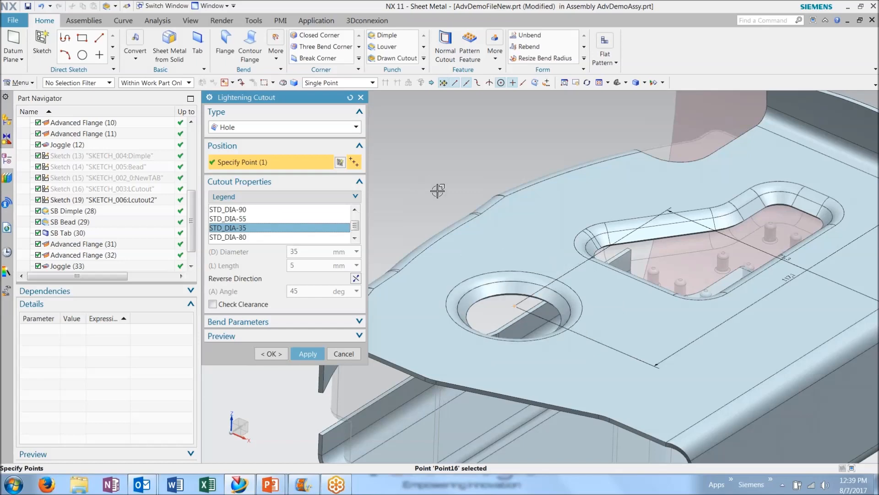
middle_click_drag(437, 192, 436, 199)
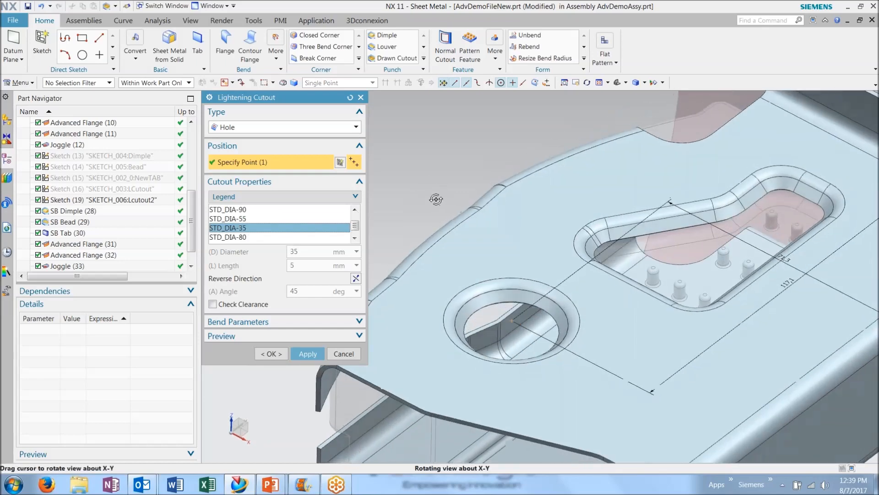
scroll(436, 168, "up", 1)
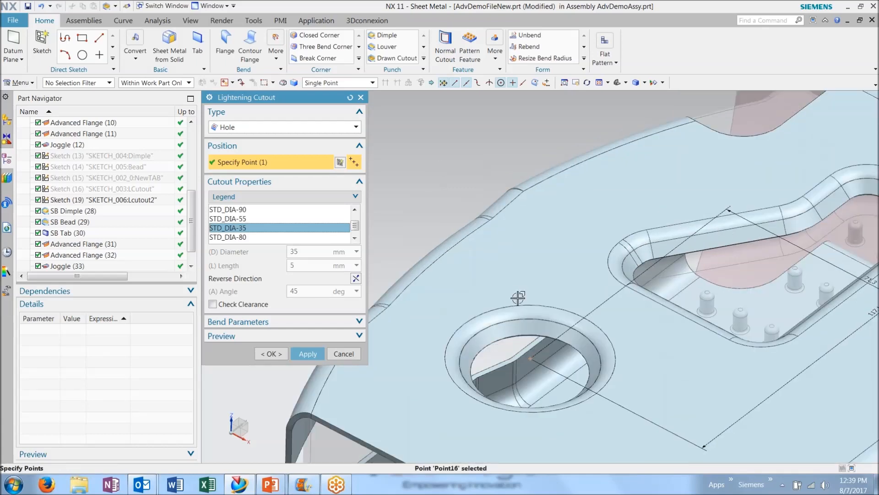
middle_click_drag(574, 293, 550, 238, "shift")
left_click(272, 355)
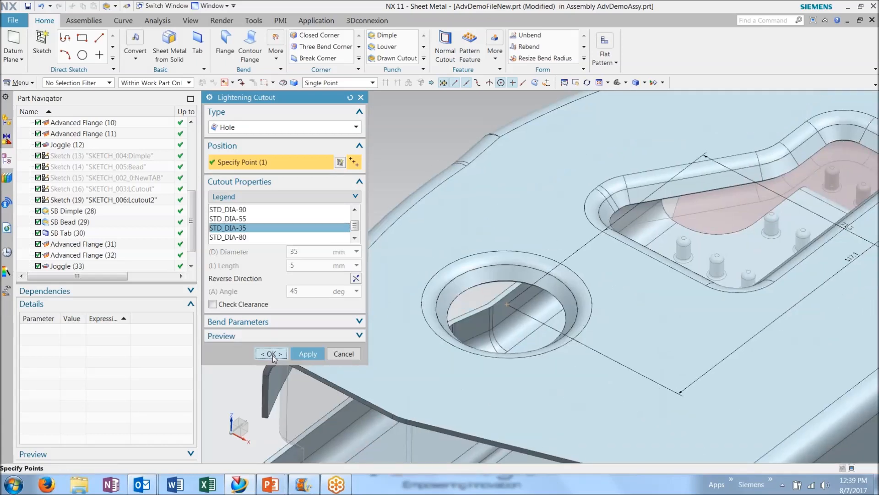
middle_click_drag(295, 217, 297, 234)
scroll(322, 235, "down", 3)
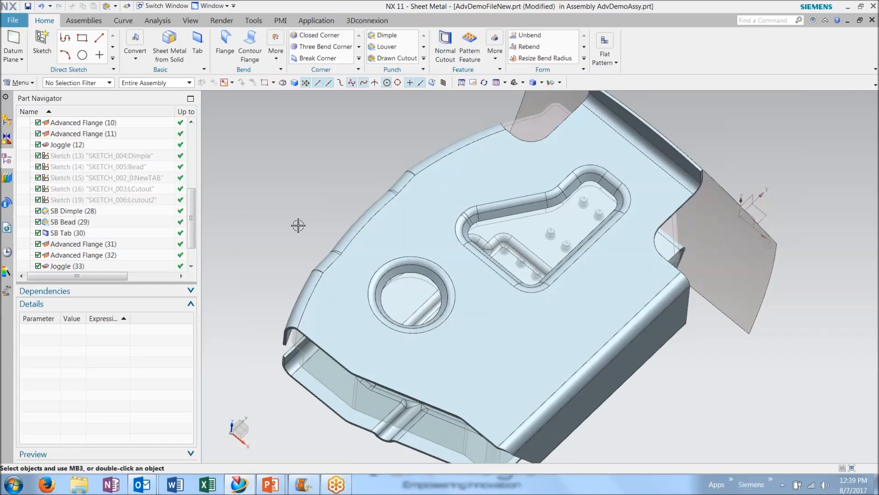
Step: Start a bead on the bridge bend's flat side face and sketch a slanted line and a vertical line across it as its section
middle_click_drag(298, 225, 267, 177)
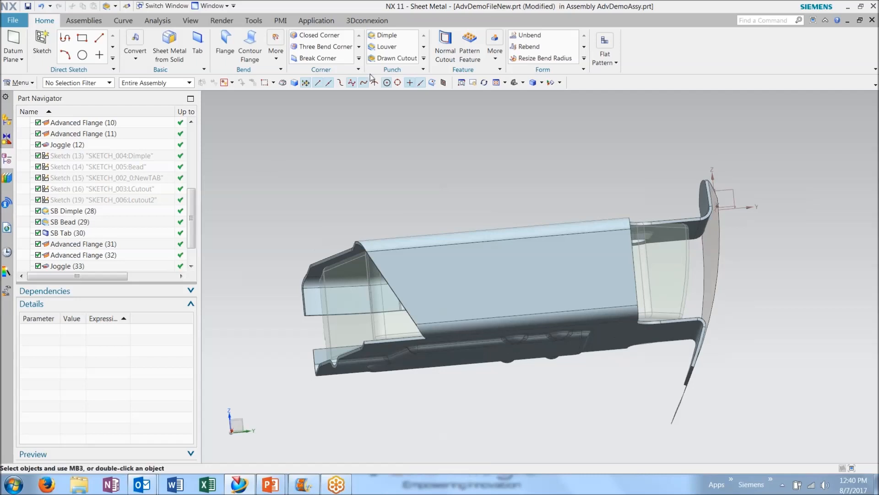
left_click(423, 58)
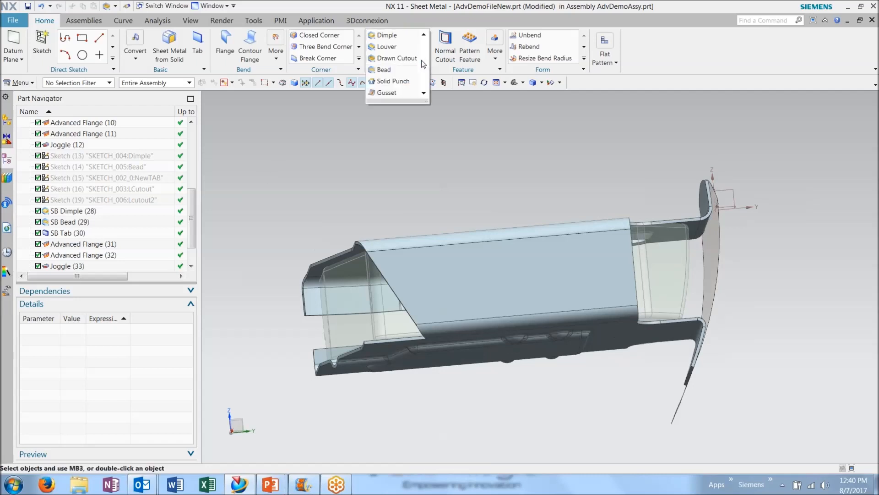
left_click(399, 70)
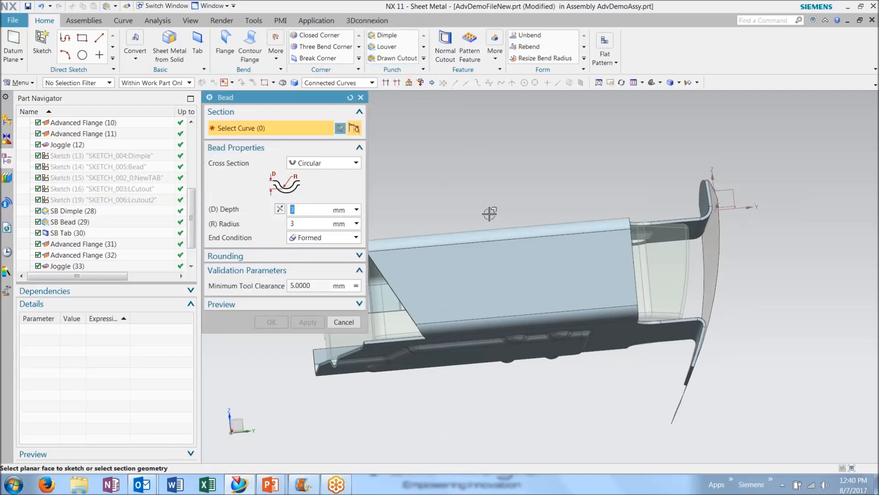
left_click(462, 275)
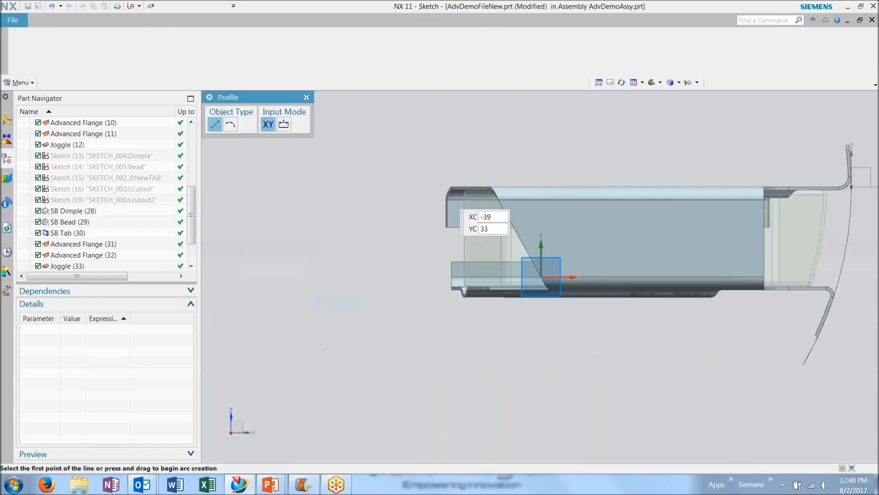
left_click(174, 43)
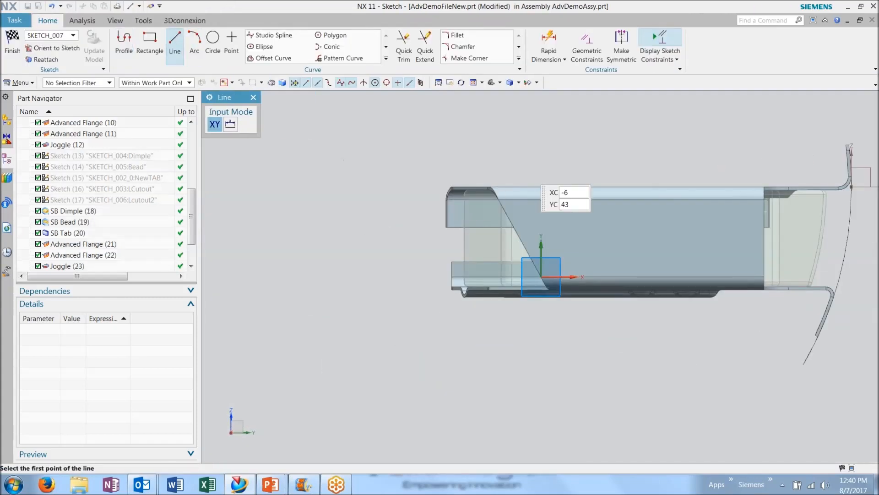
left_click(529, 156)
left_click(617, 322)
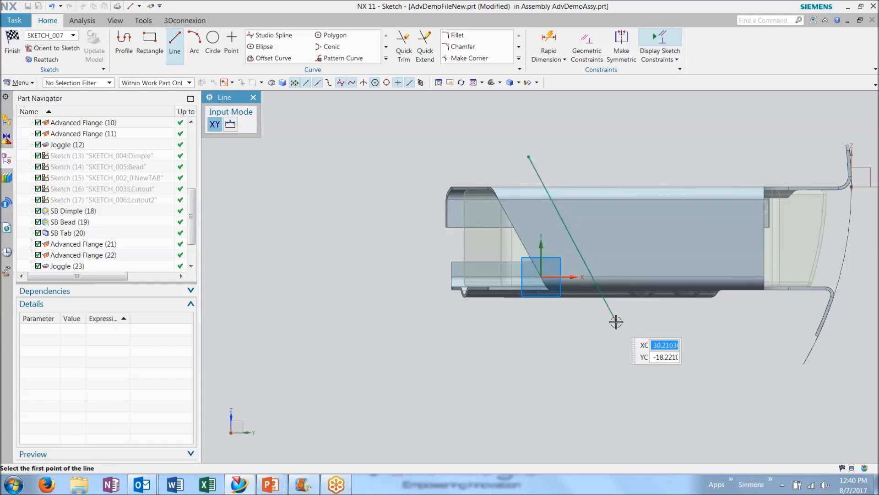
left_click(718, 164)
left_click(719, 337)
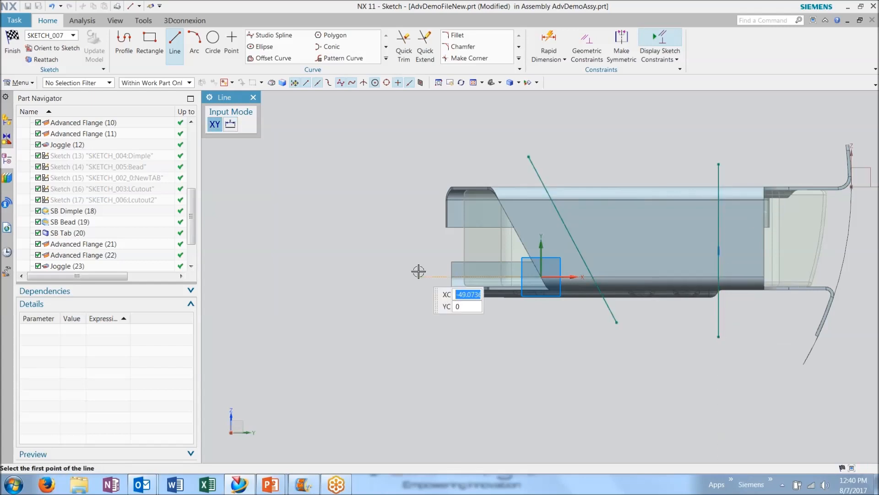
left_click(13, 50)
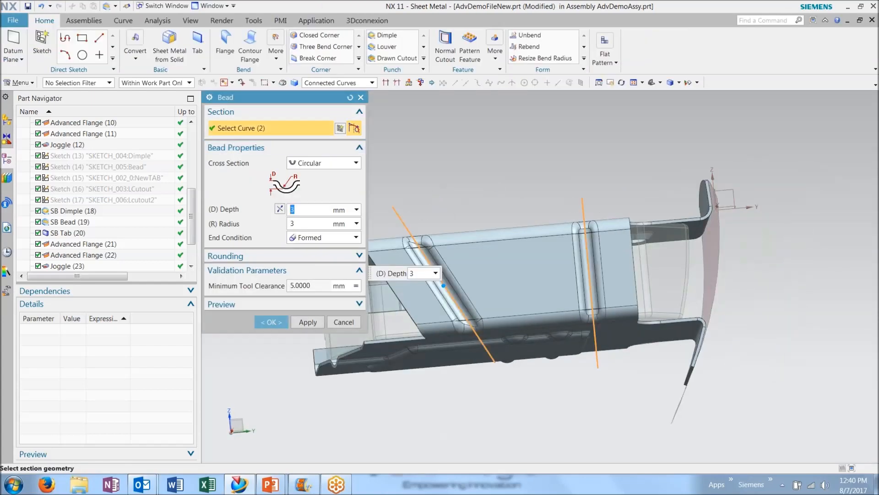
Step: Try a 4 mm depth and 4 mm radius for the circular beads, then restore 3 mm for both
middle_click_drag(448, 219, 476, 211)
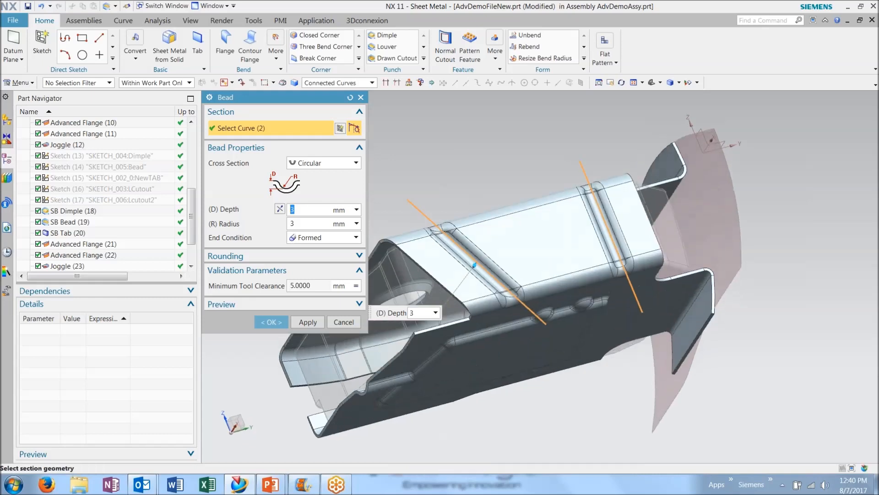
left_click(292, 224)
left_click(301, 210)
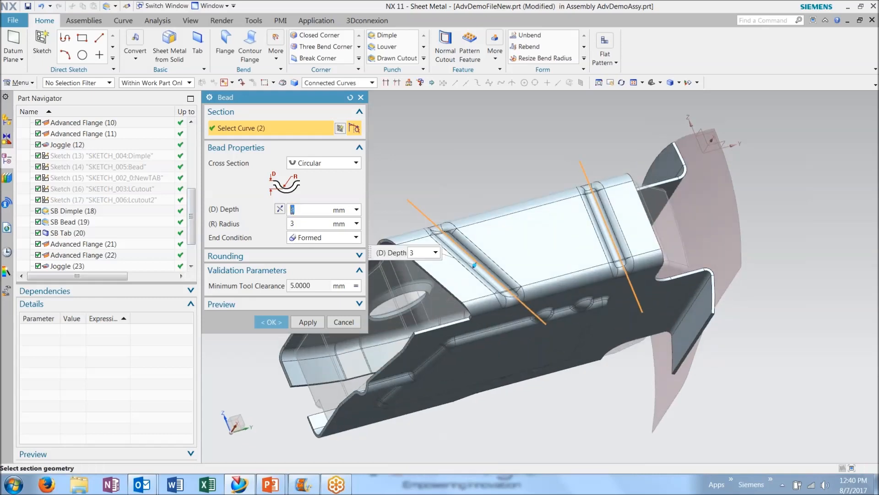
type("4")
key("Tab")
type("4")
key("Tab")
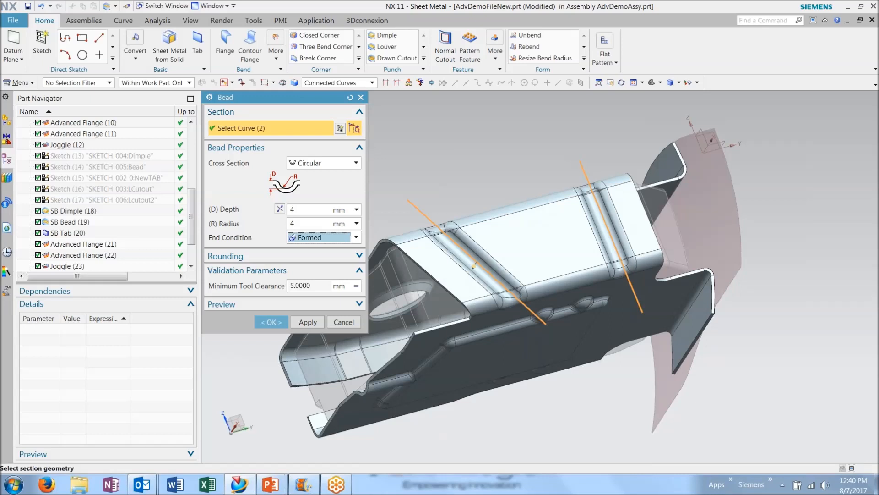
left_click(305, 209)
type("3")
key("Tab")
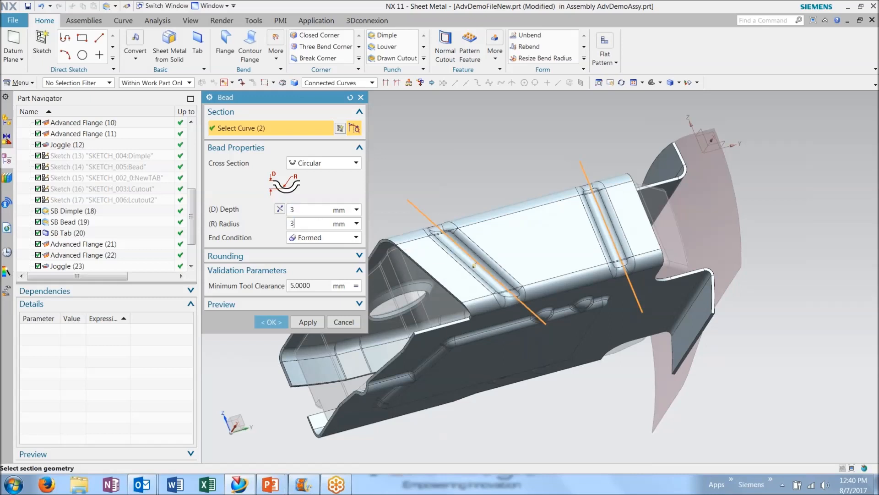
type("3")
key("Tab")
Step: Create the two circular beads with Formed ends across the bridge bend and inspect them from above
middle_click_drag(482, 175, 504, 190)
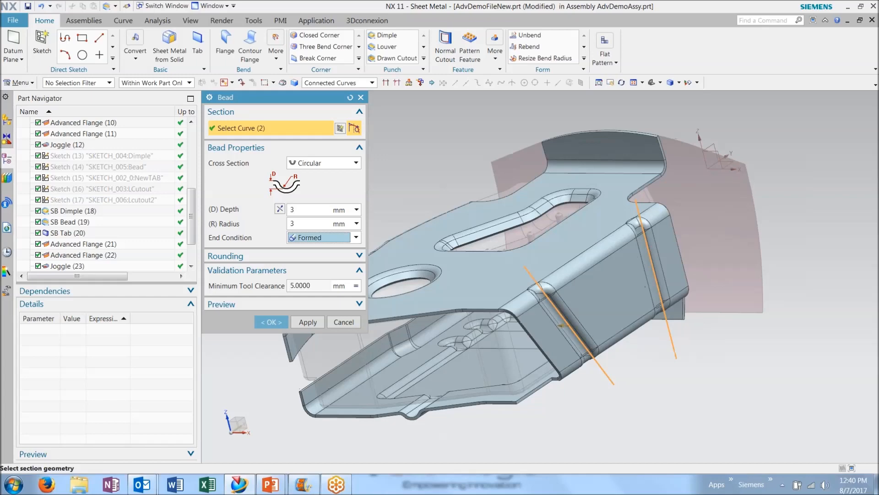
left_click(271, 322)
middle_click_drag(298, 255, 294, 231)
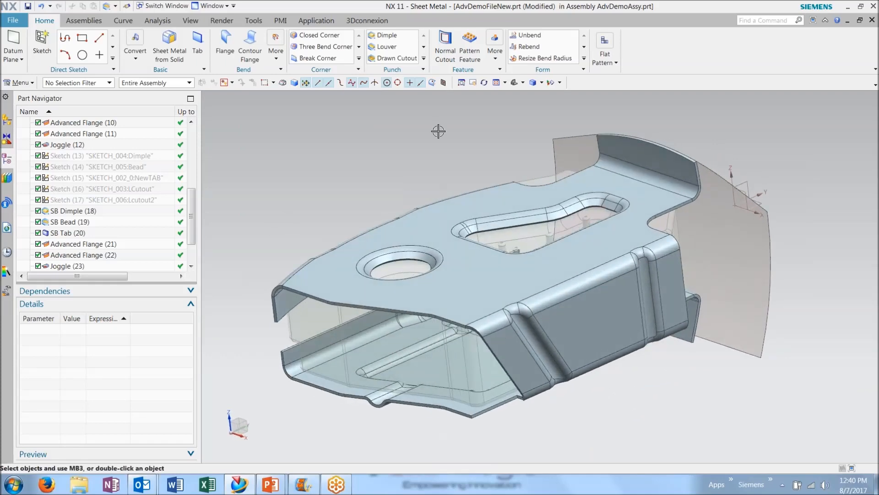
Step: Create a flat pattern of the part using the upper tab's top face as the upward face
left_click(609, 55)
left_click(609, 93)
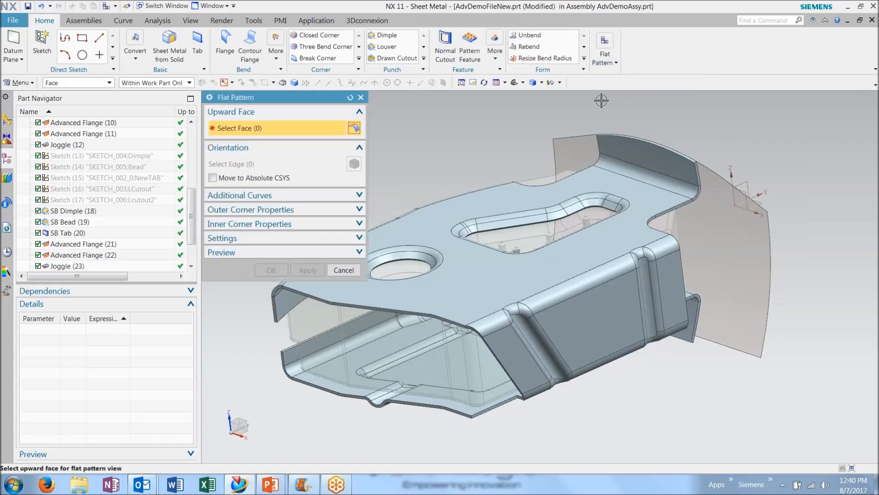
left_click(462, 267)
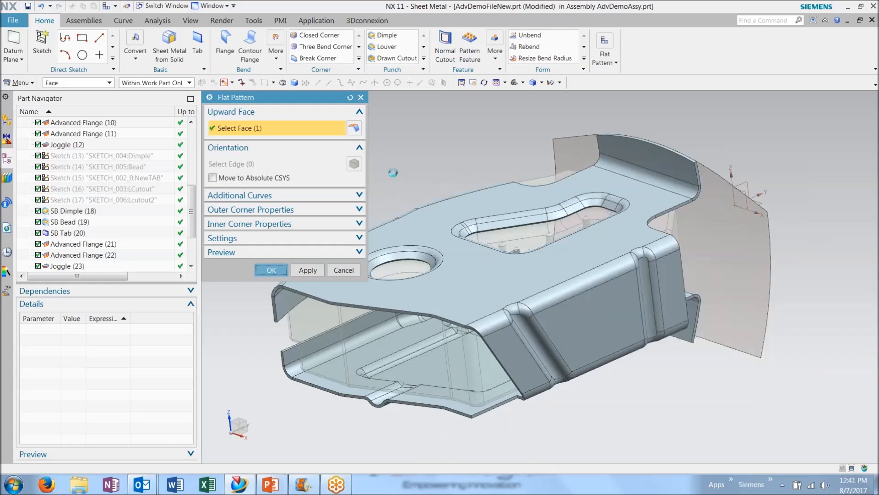
left_click(439, 260)
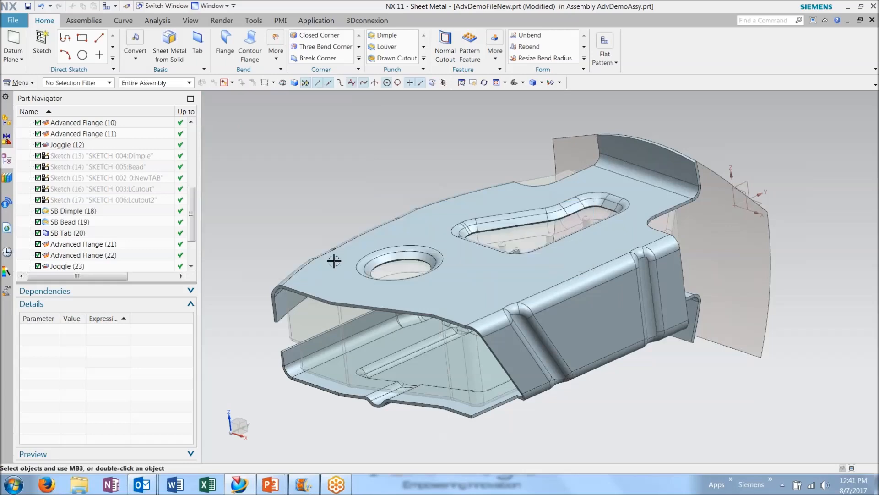
Step: Make AdvDemoFileNew the displayed part on its own, outside the assembly
left_click_drag(195, 182, 193, 127)
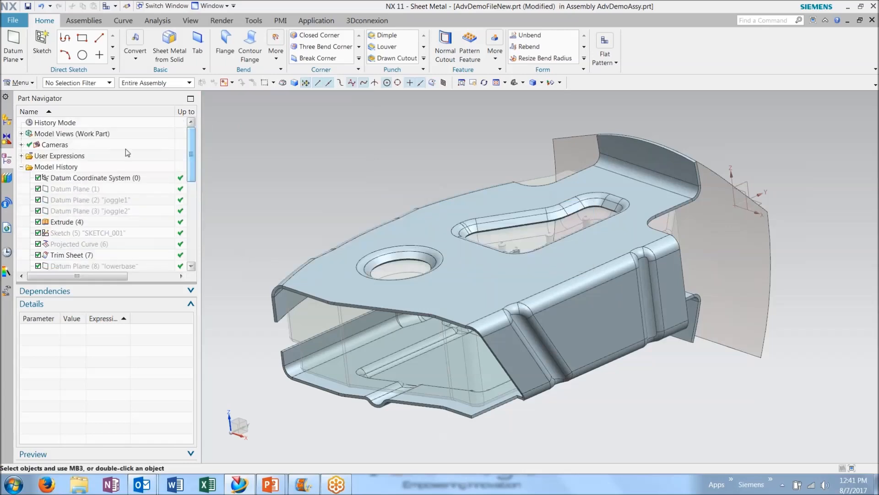
left_click(7, 121)
right_click(59, 145)
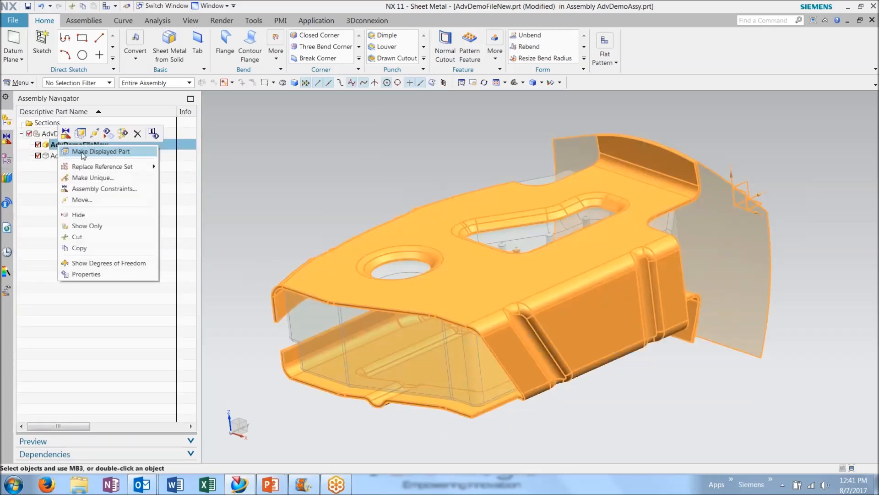
left_click(82, 152)
Step: Replace the part's view with FLAT-PATTERN#1, fitted, and examine the bend, joggle and hole callouts on the flat pattern
right_click(257, 218)
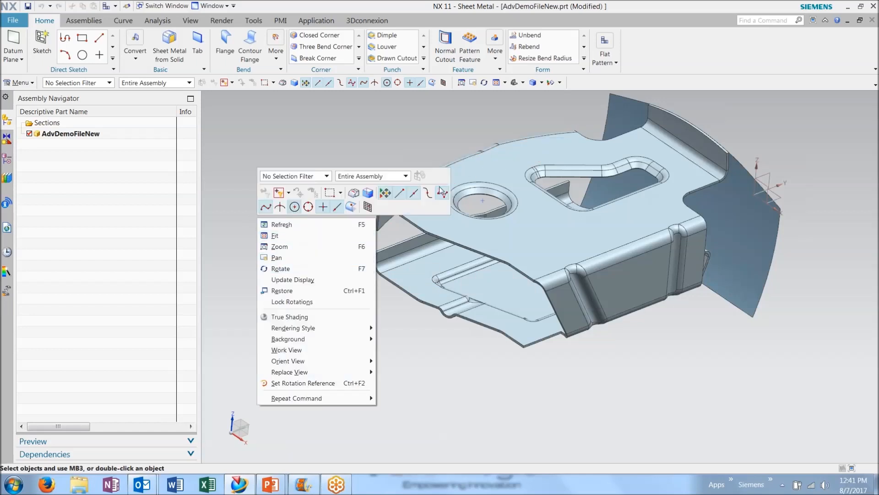
left_click(523, 83)
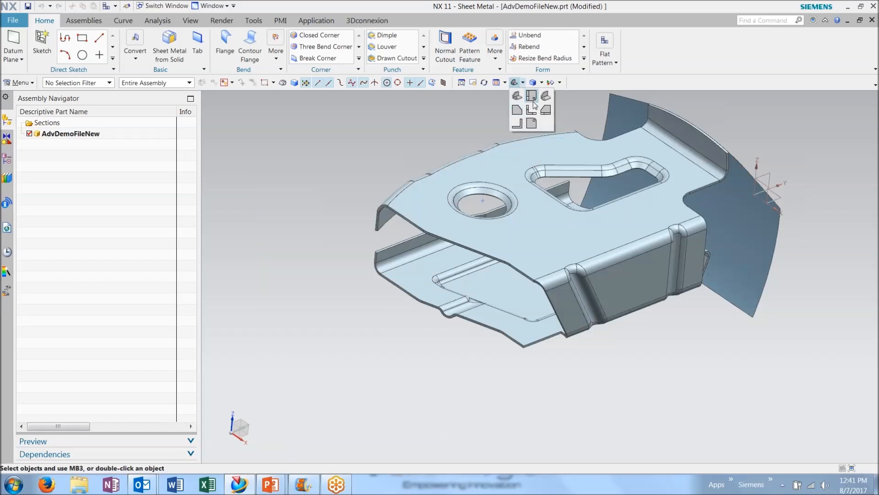
left_click(532, 112)
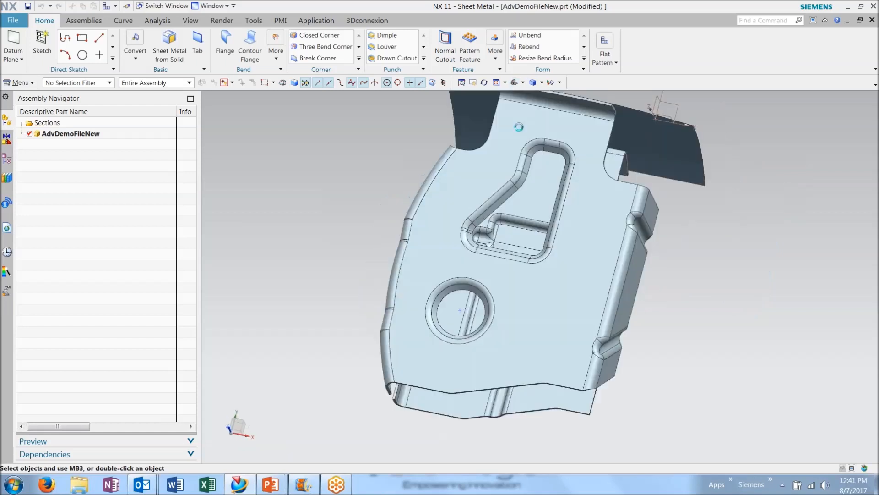
right_click(366, 188)
mouse_move(401, 346)
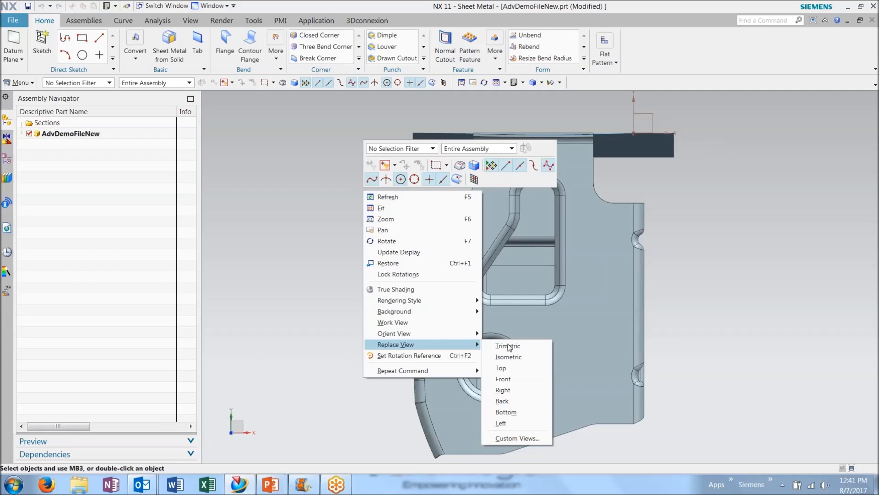
left_click(519, 438)
left_click(412, 297)
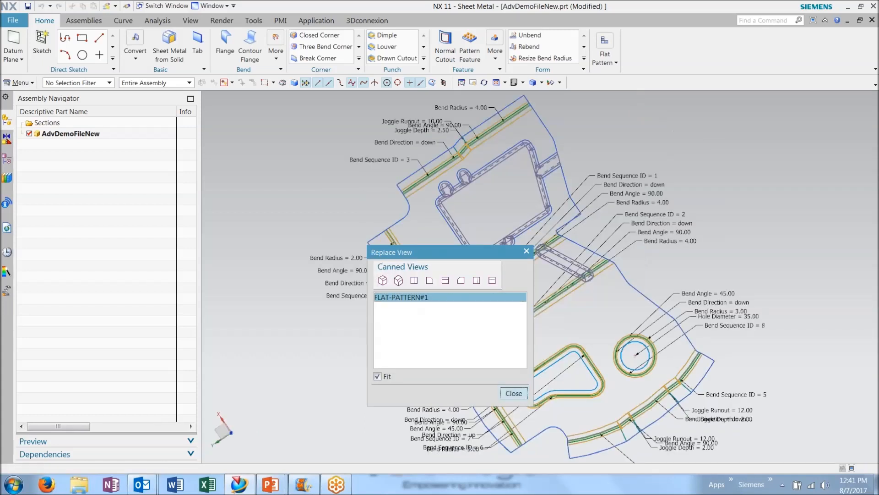
left_click(513, 393)
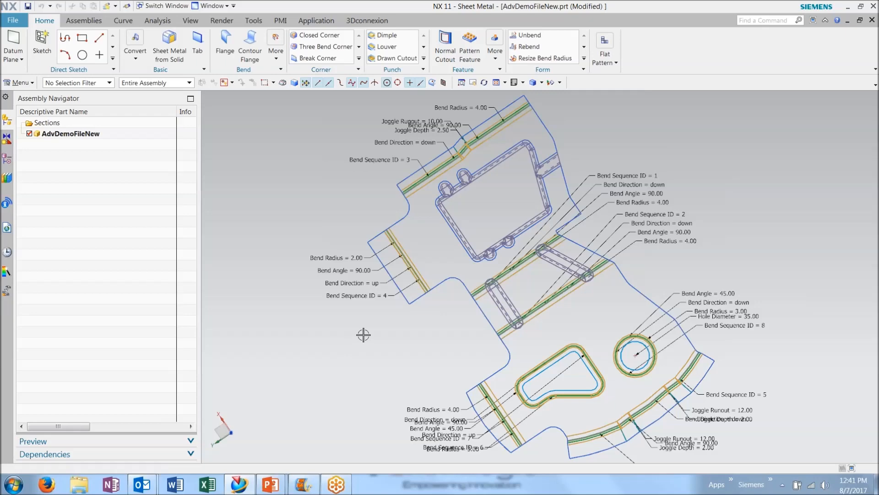
scroll(363, 339, "down", 1)
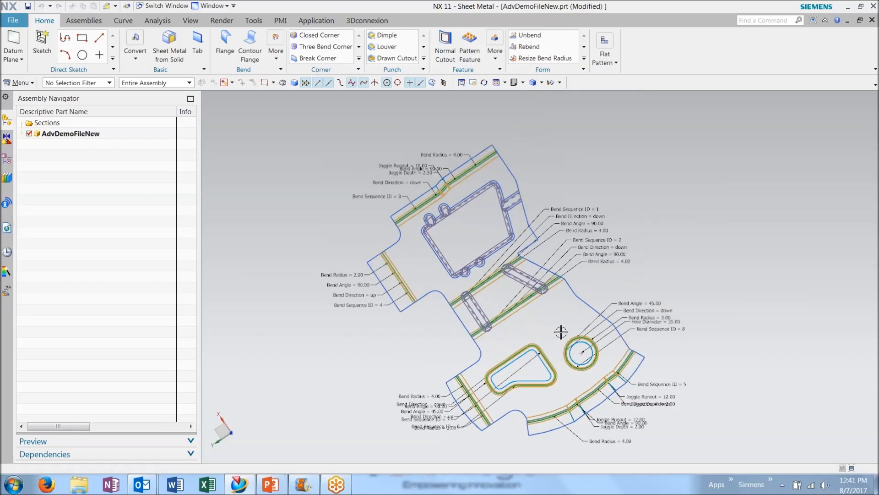
scroll(561, 332, "up", 2)
left_click(560, 189)
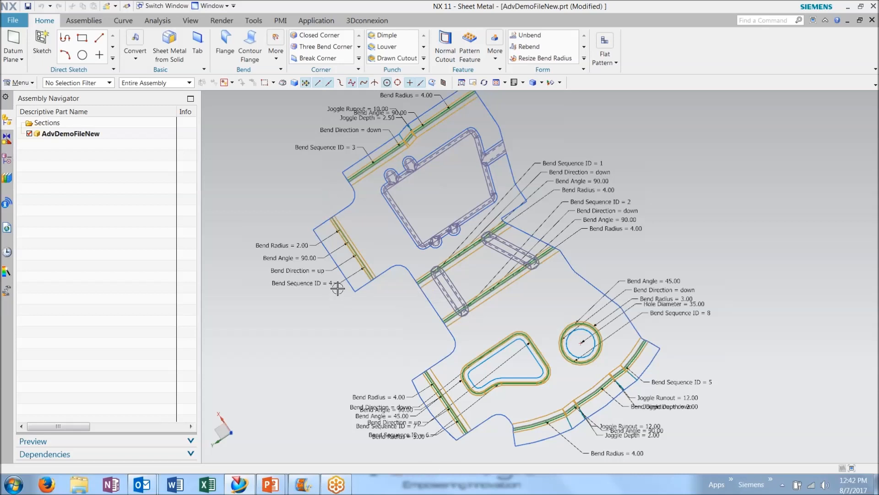
Step: Replace the flat pattern view with the Isometric view of the formed part
right_click(254, 193)
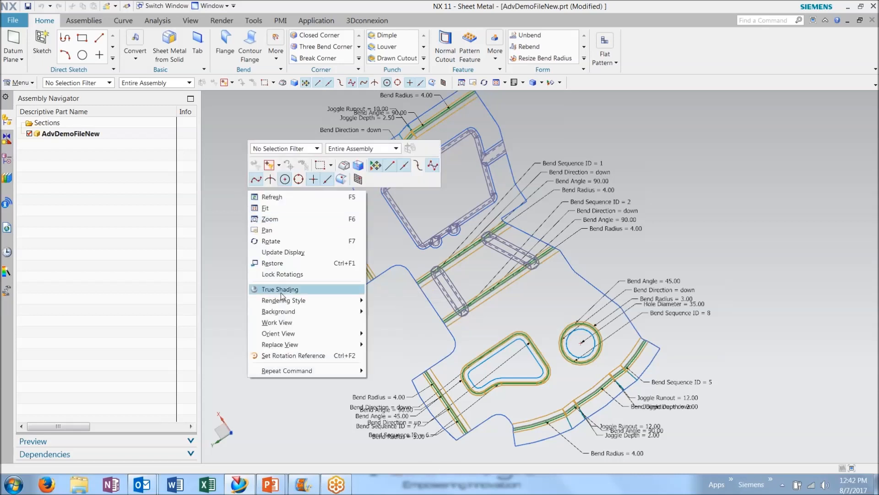
mouse_move(282, 344)
left_click(375, 357)
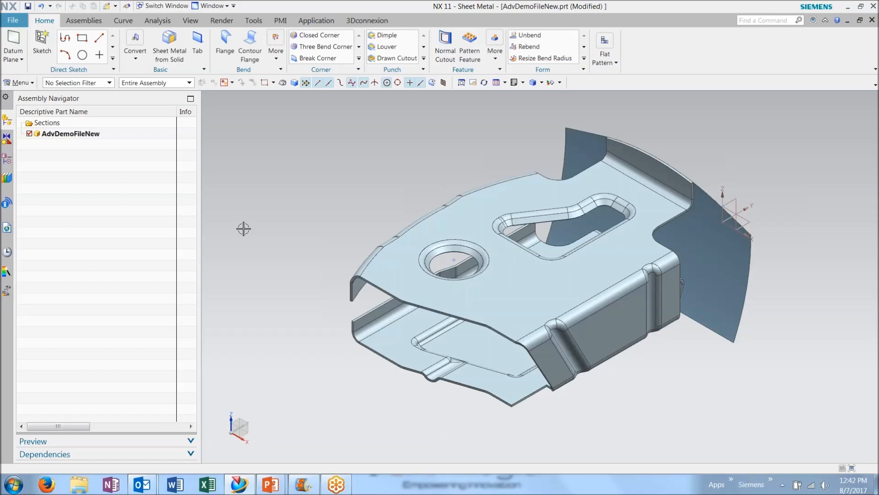
Step: Switch to the running PowerPoint slide show and advance from the topics slide to the questions slide
mouse_move(271, 484)
left_click(339, 422)
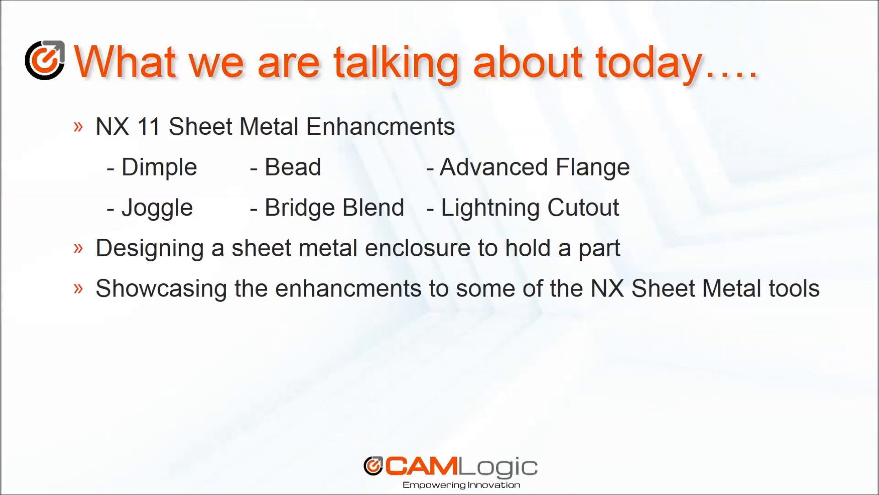
key("Right")
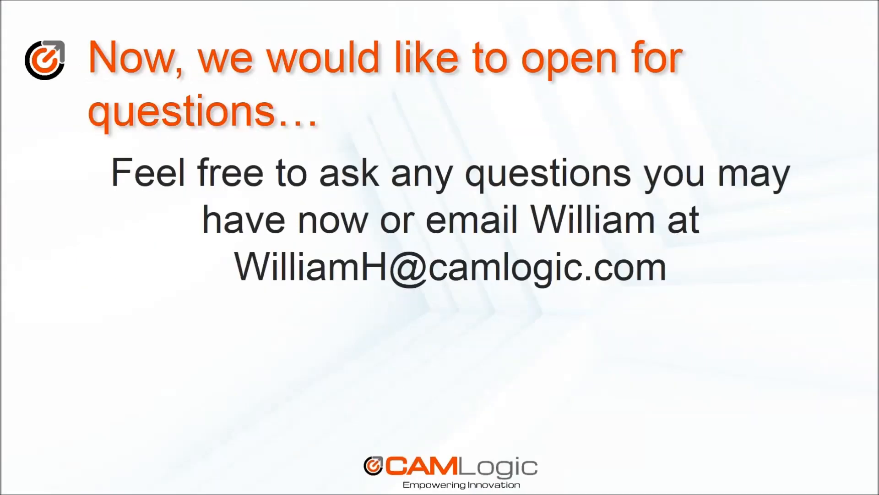